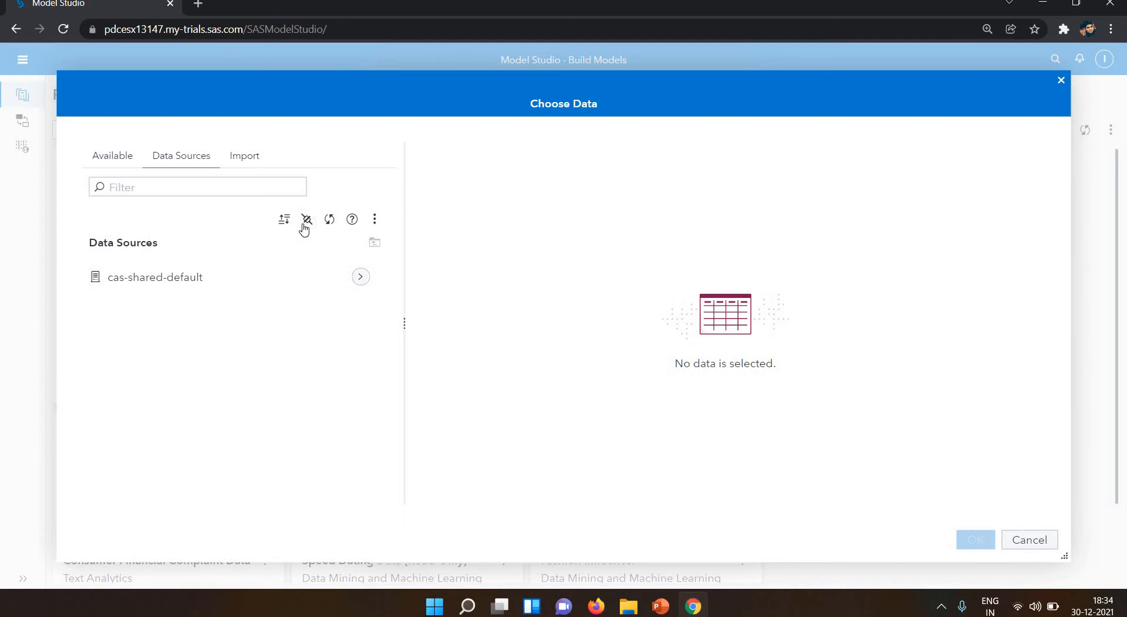
Step: Review the import sources and the available tables for the project data, and leave the data chooser without a selection
click(246, 157)
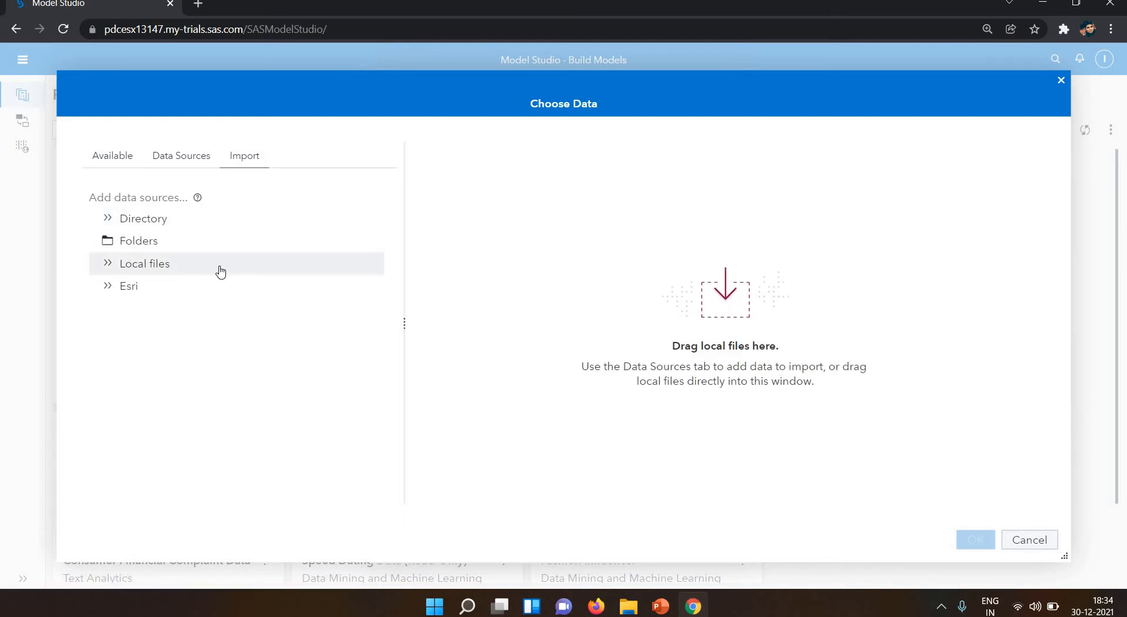
click(111, 159)
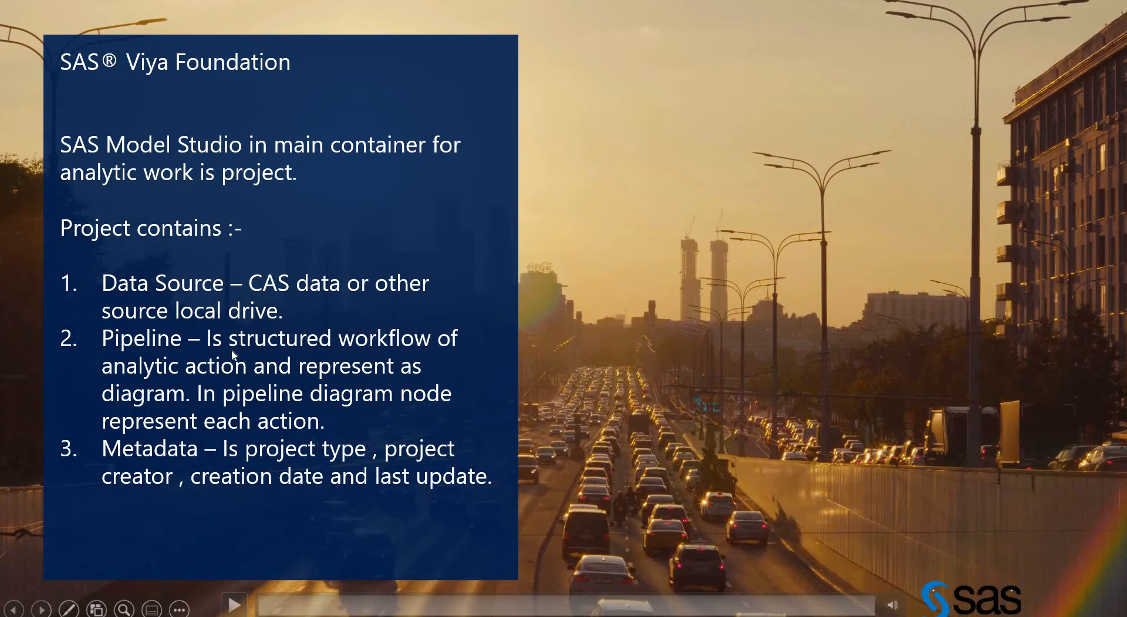
key(alt+Tab)
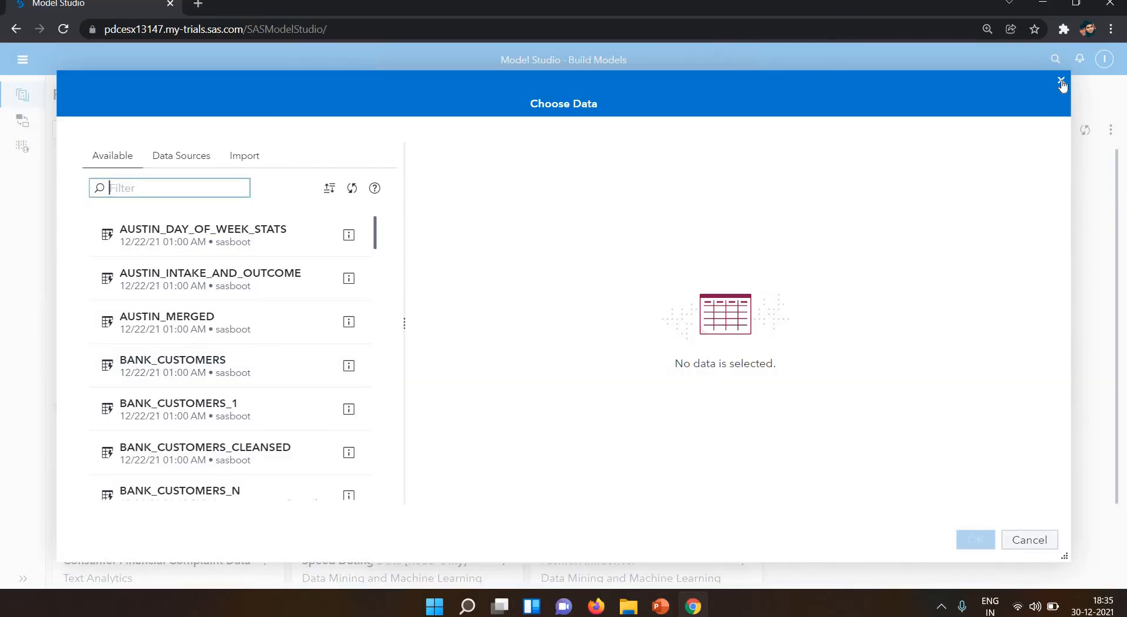
click(847, 234)
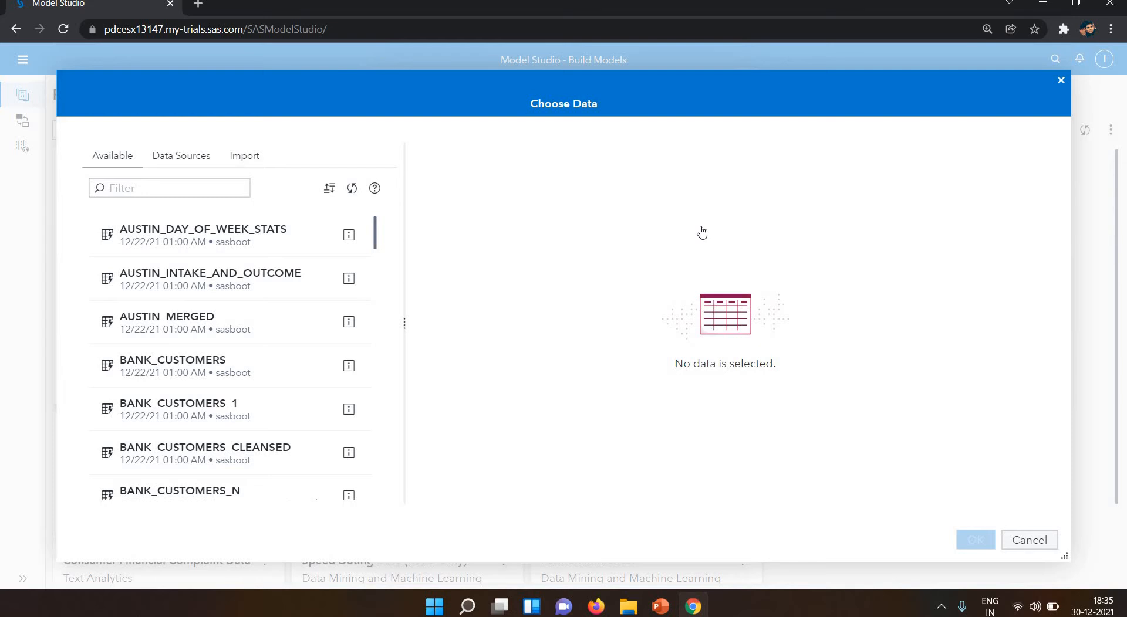
key(Escape)
Step: Name the new project Demo with the type Data Mining and Machine Learning, and open the data chooser
click(649, 172)
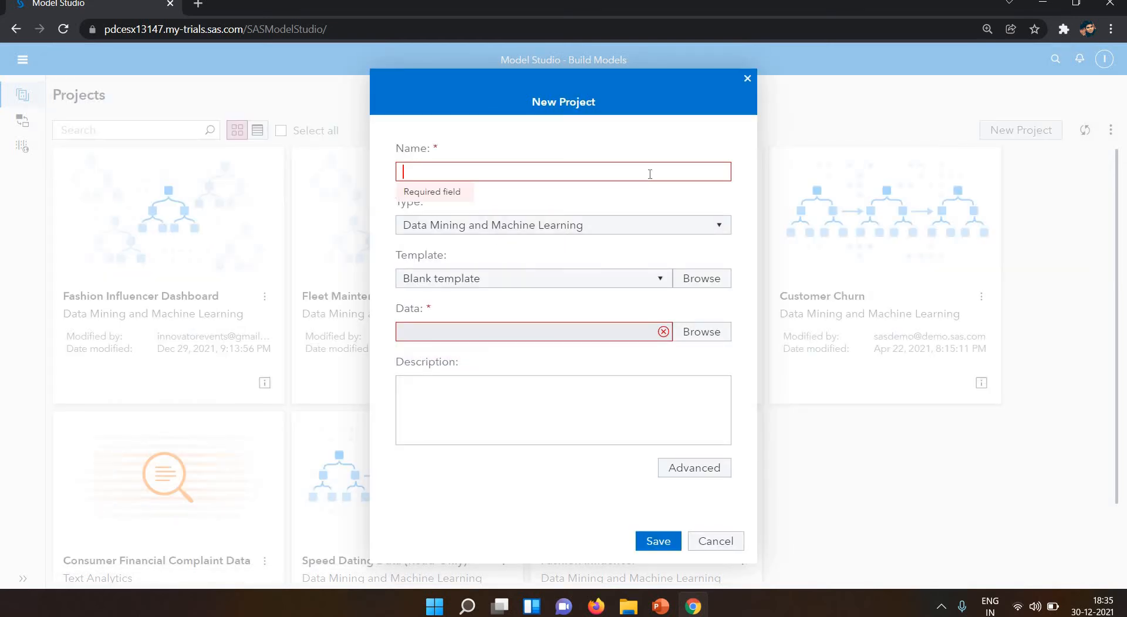
text(De)
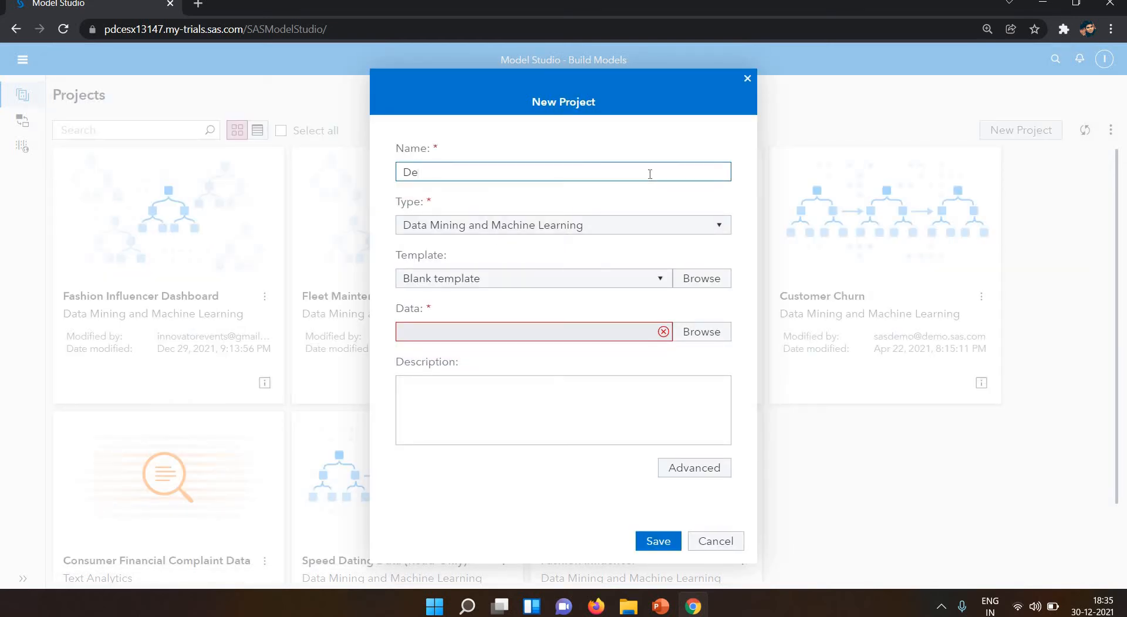
text(mo)
key(Tab)
key(Tab)
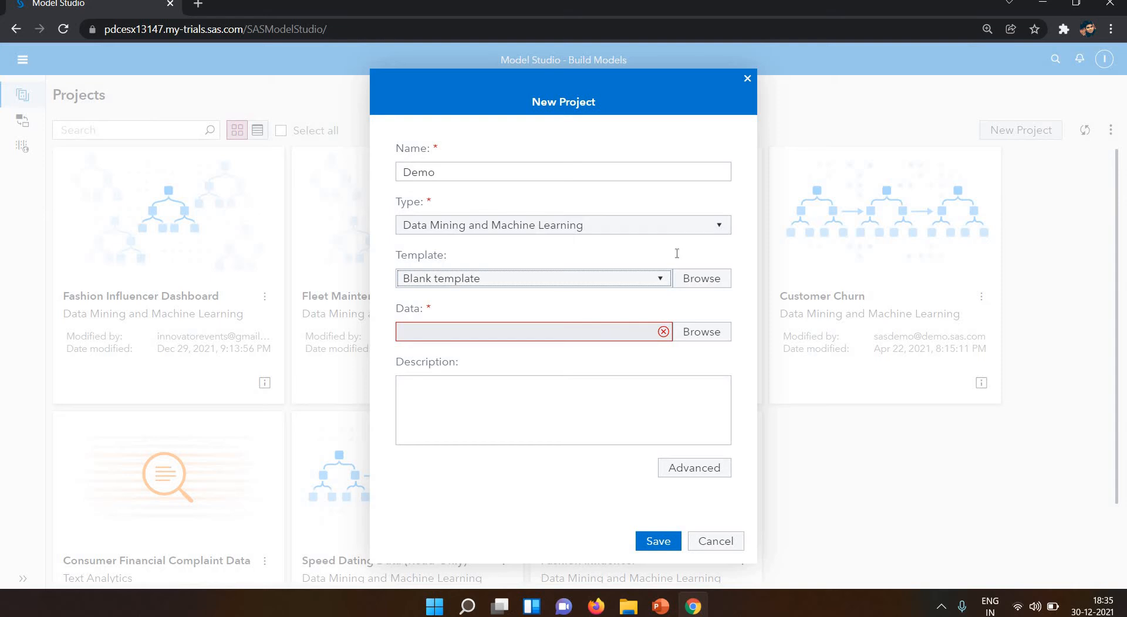
click(514, 237)
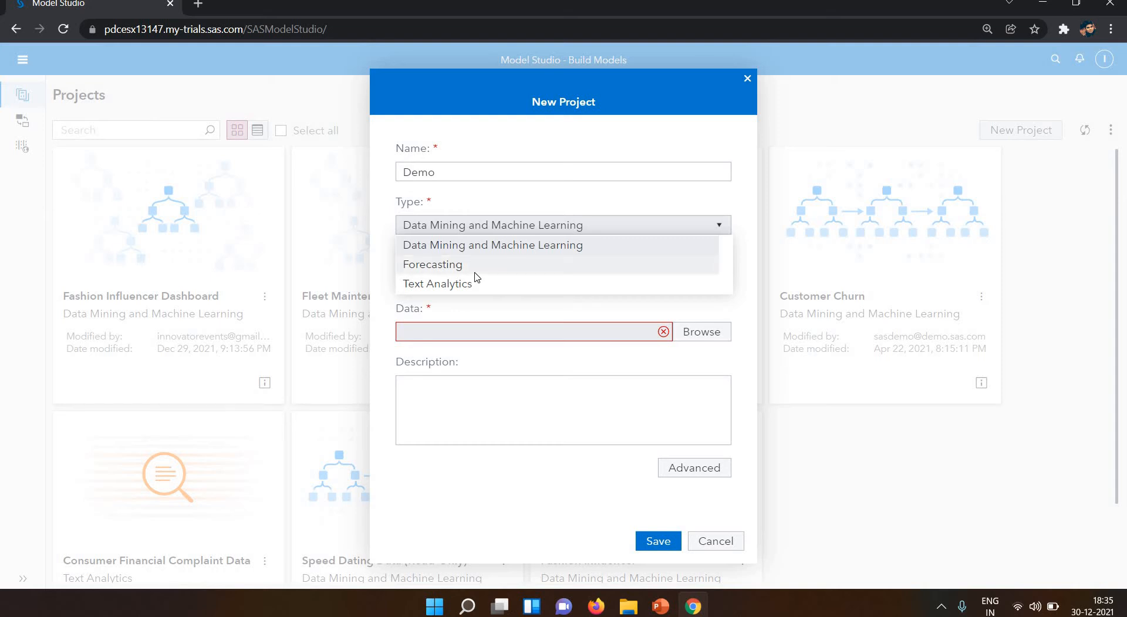
click(491, 247)
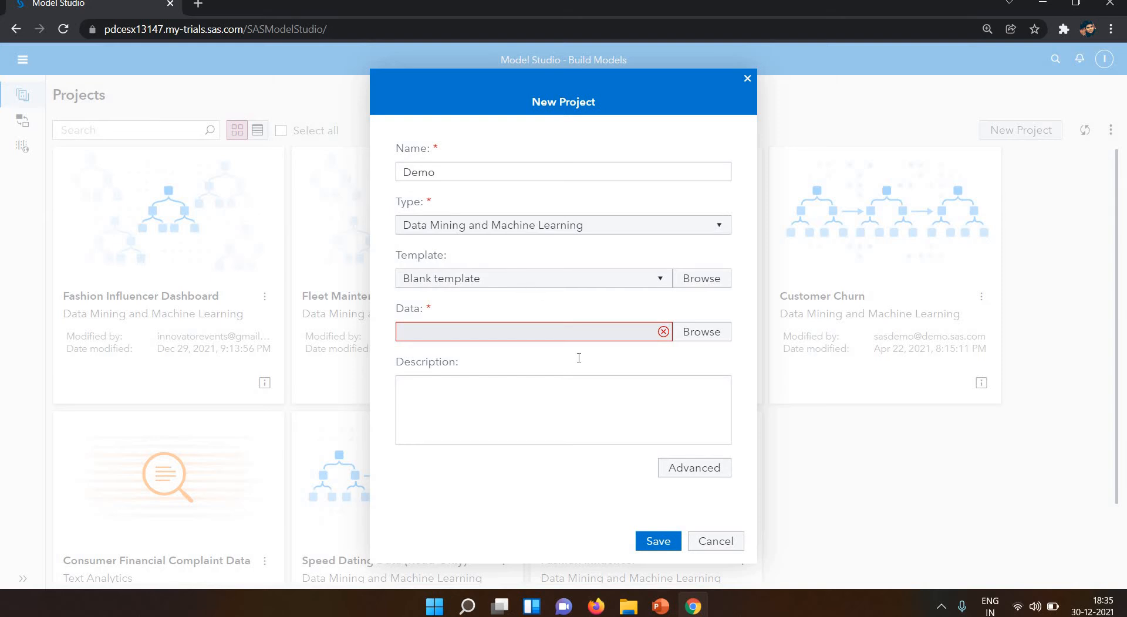
click(685, 332)
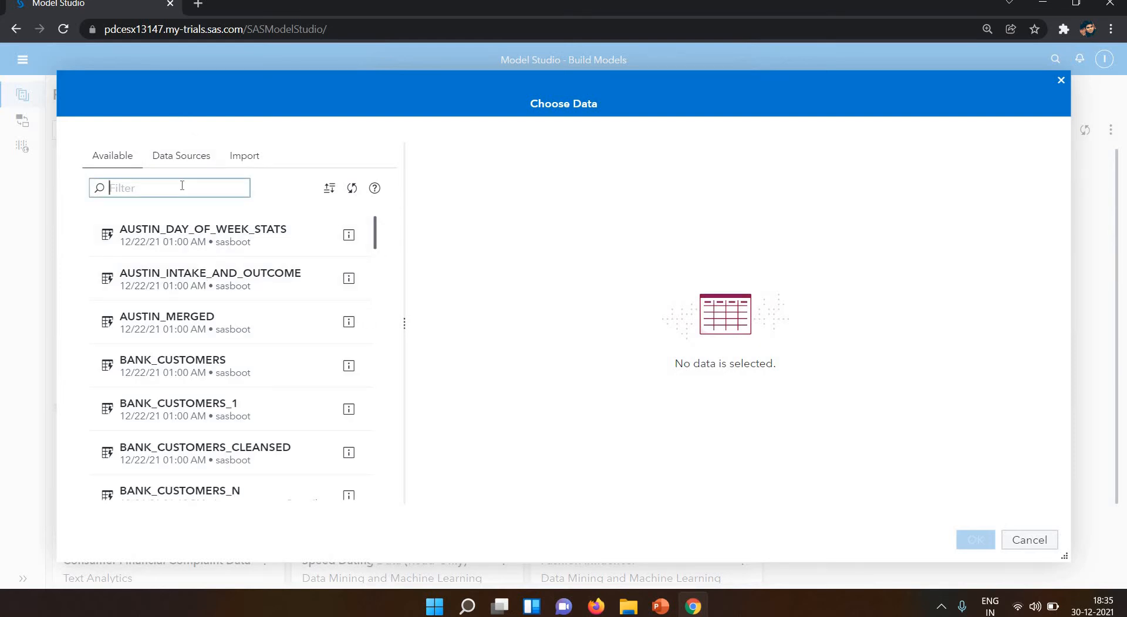
text(tar)
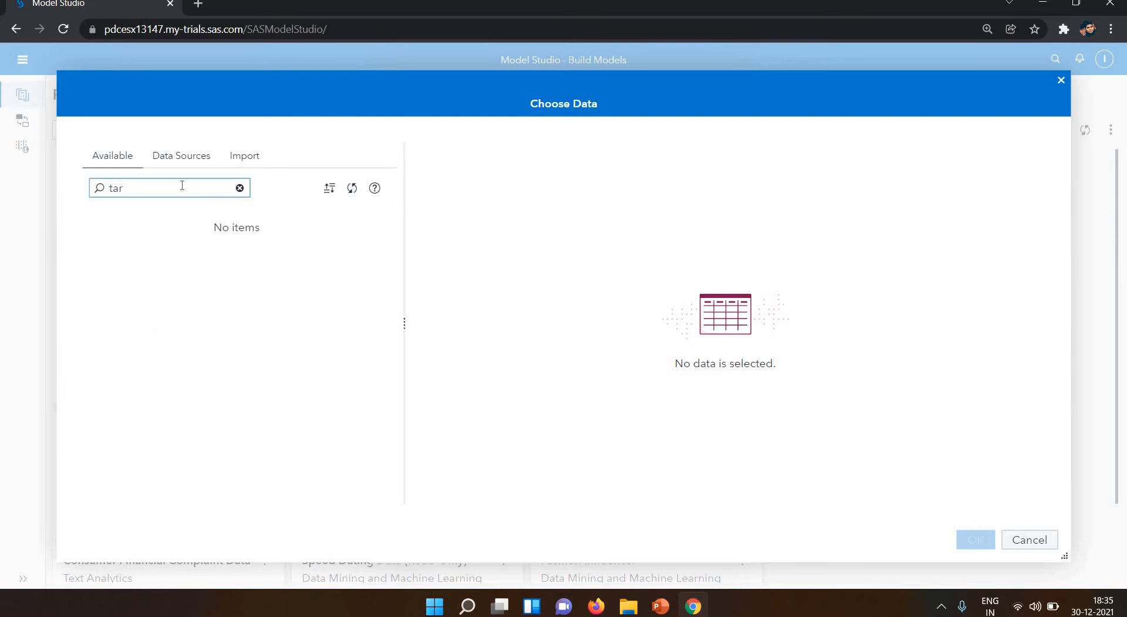
key(BackSpace)
key(BackSpace)
key(BackSpace)
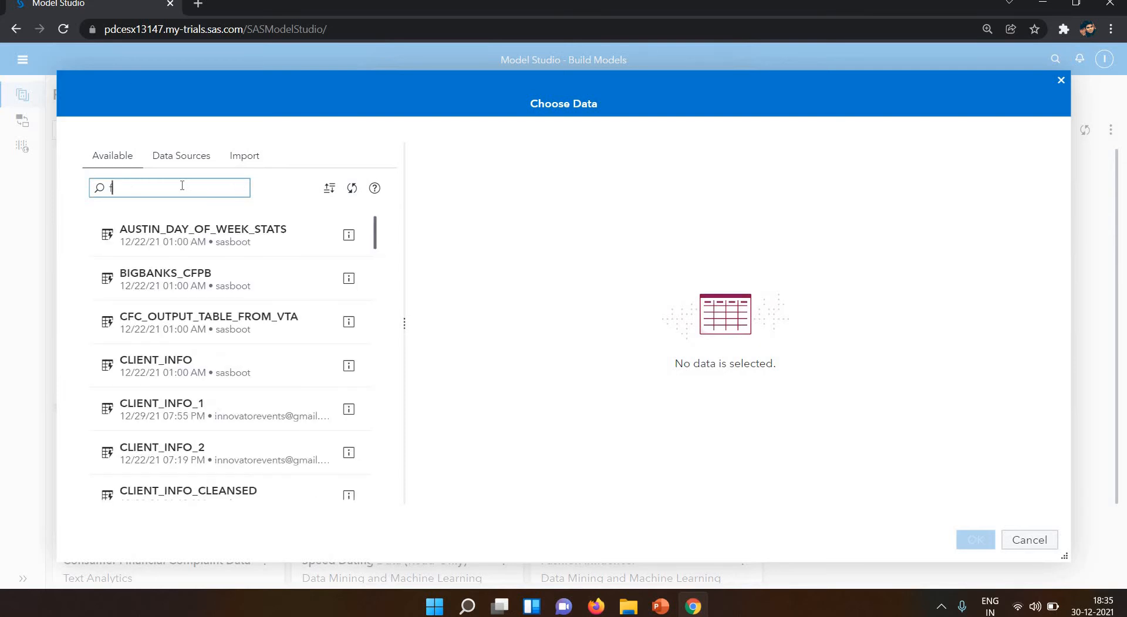
Step: Filter the available tables by "flee" and choose FLEET_TRAIN as the project's data source
text(flee)
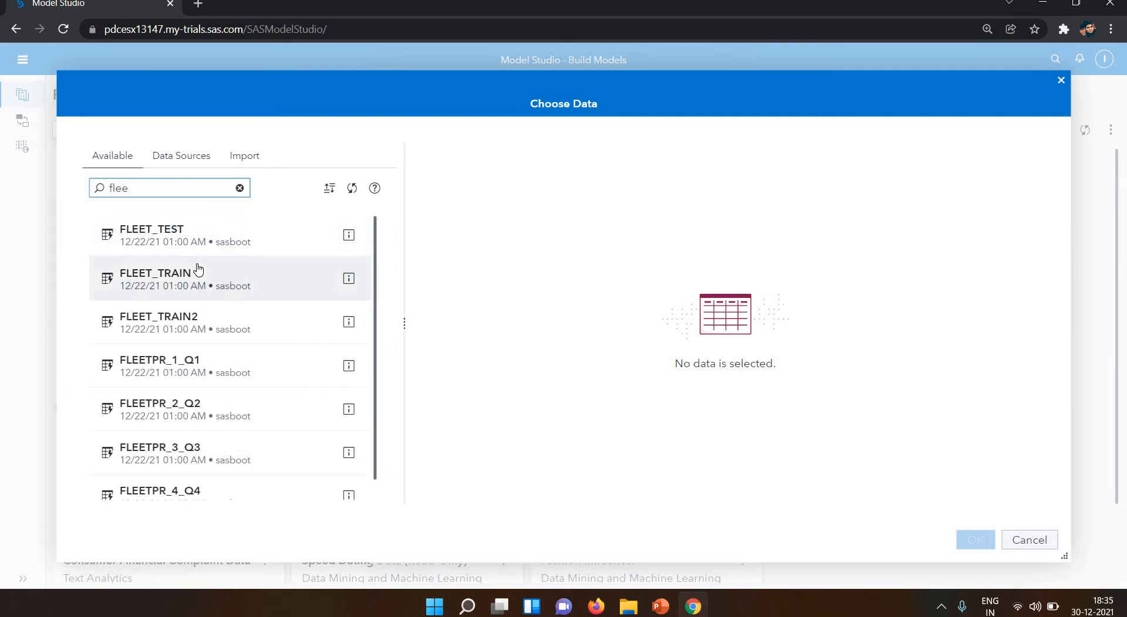
click(216, 288)
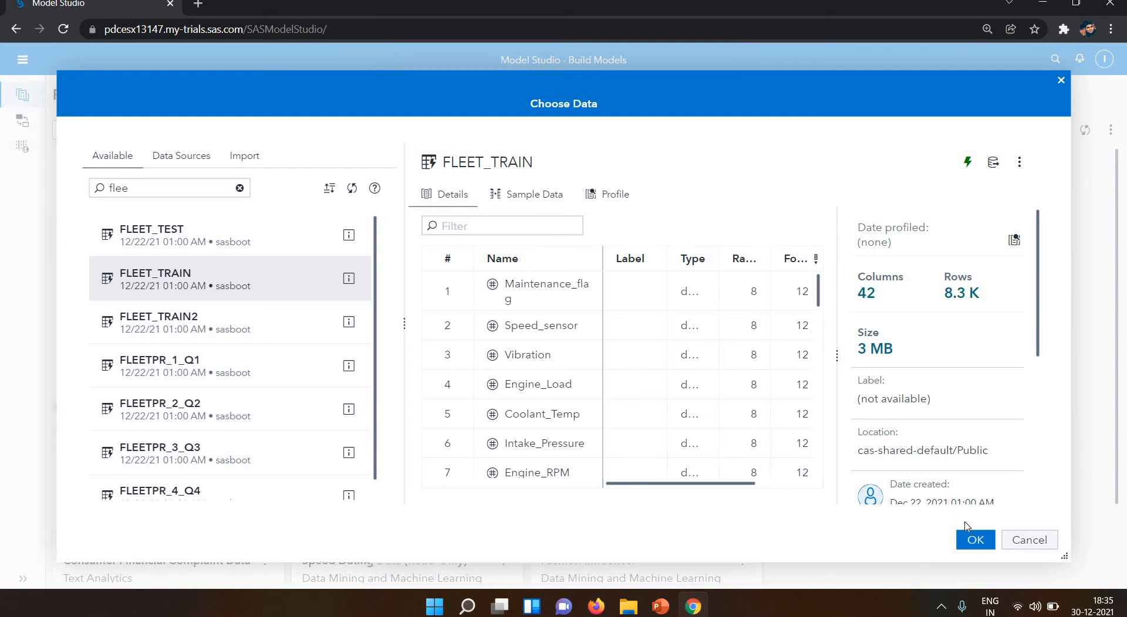
click(972, 539)
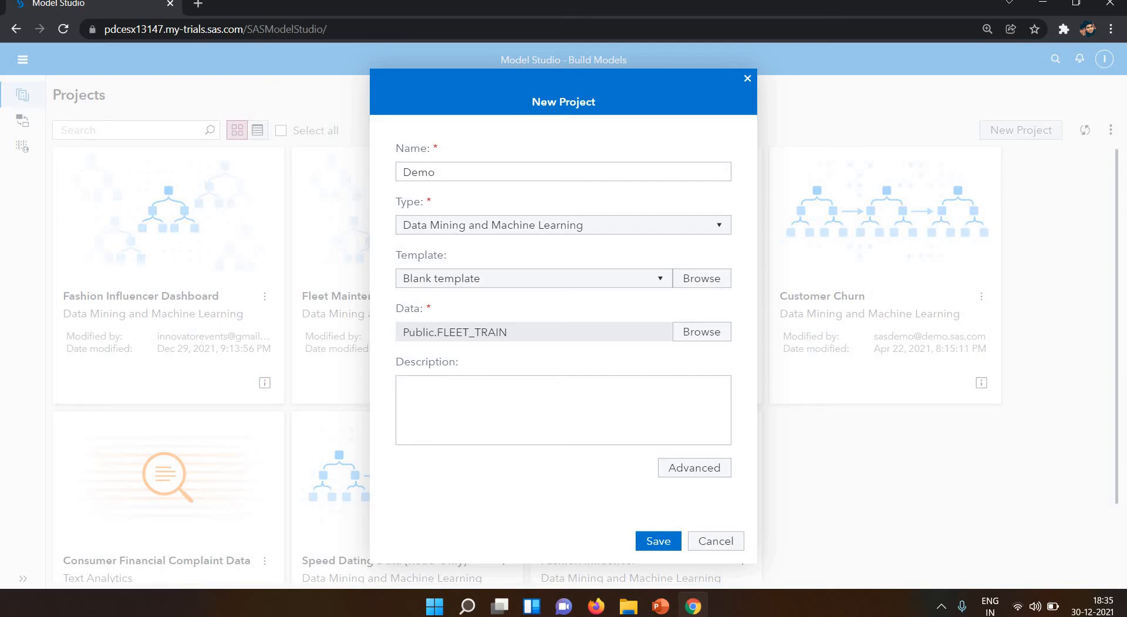
key(alt+Tab)
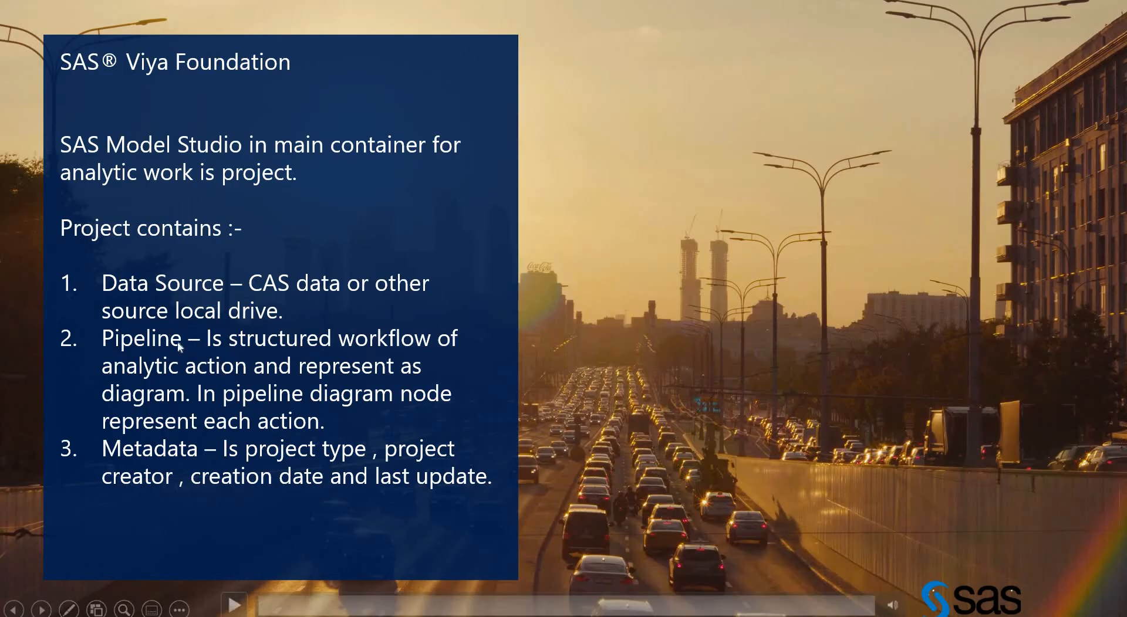
key(alt+Tab)
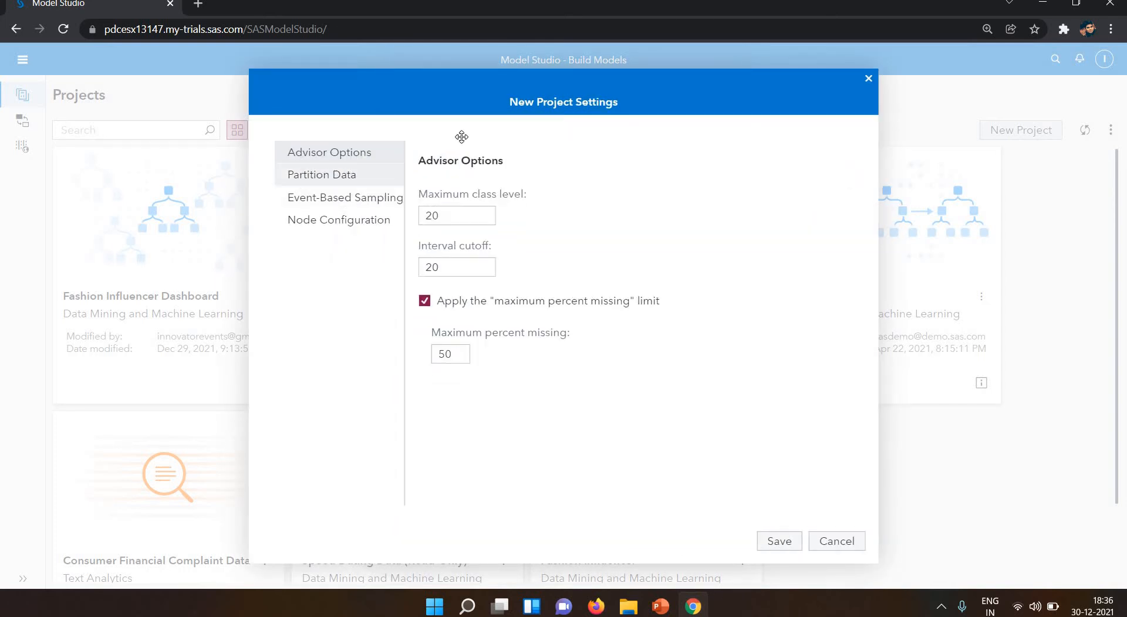
Step: Set the data partition to 70 for training and 0 for test, and save both the settings and the new project
click(322, 174)
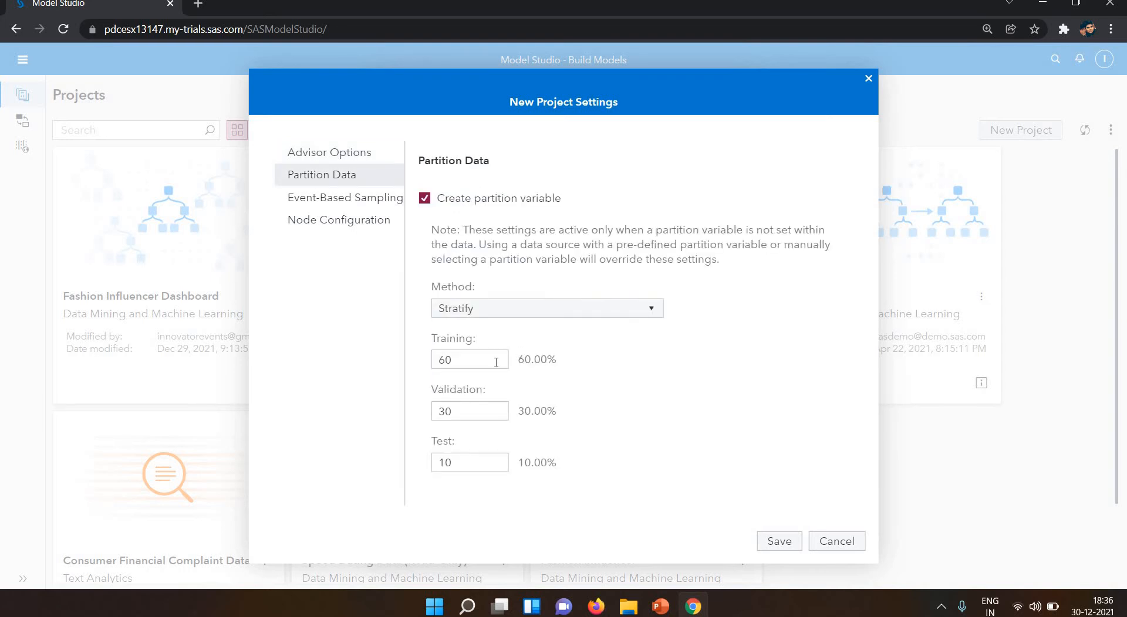
double_click(496, 362)
text(70)
key(Tab)
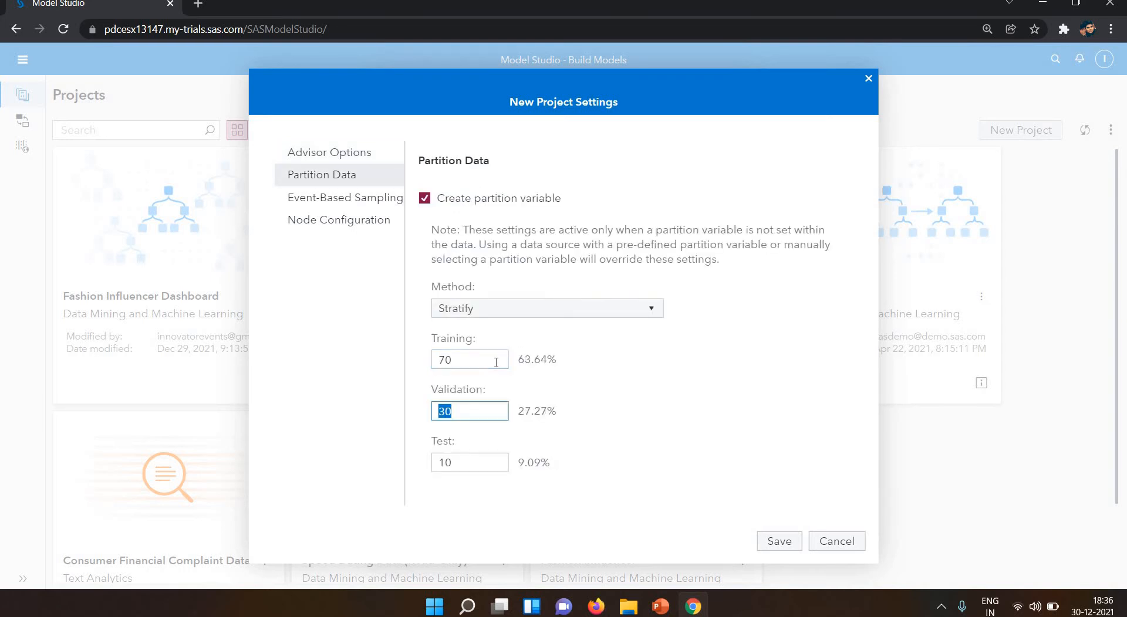
key(Tab)
text(0)
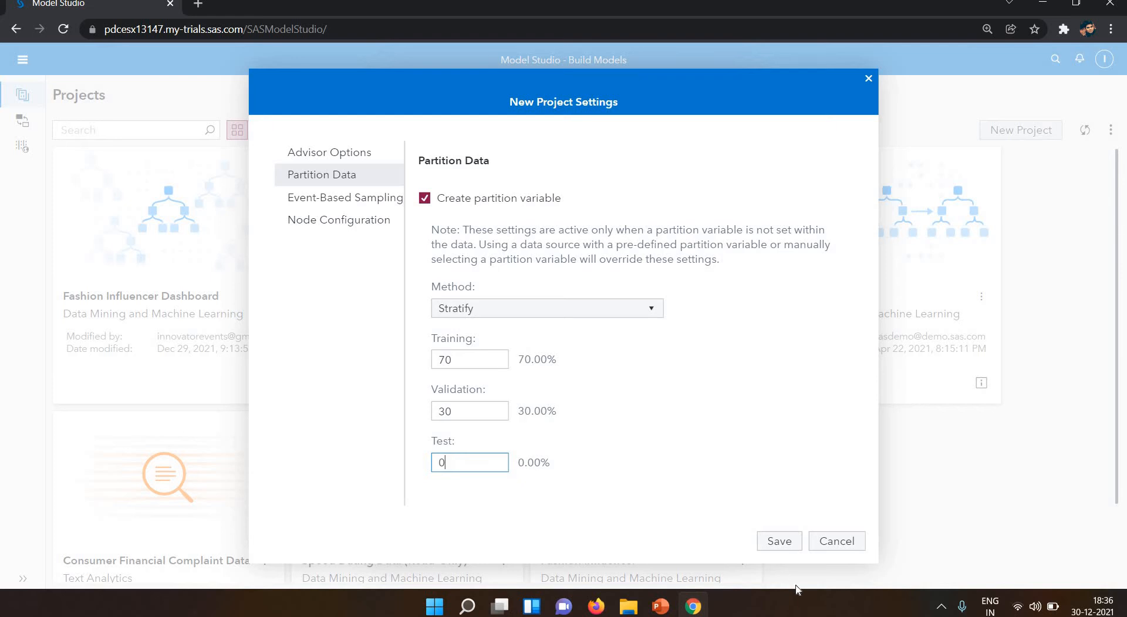
click(786, 550)
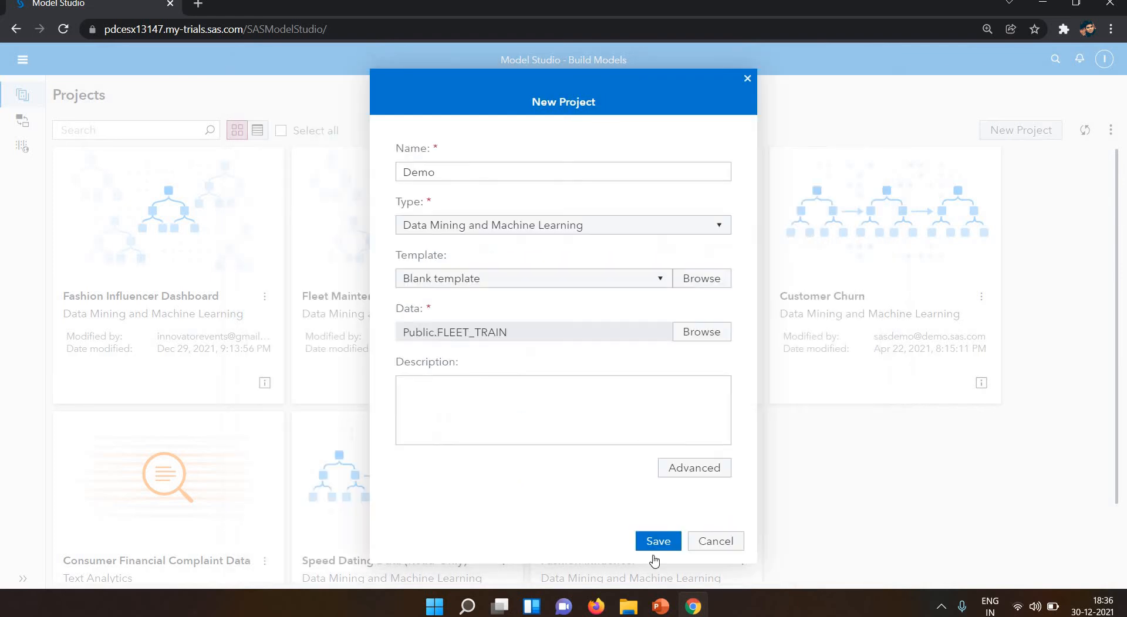
click(652, 543)
click(652, 543)
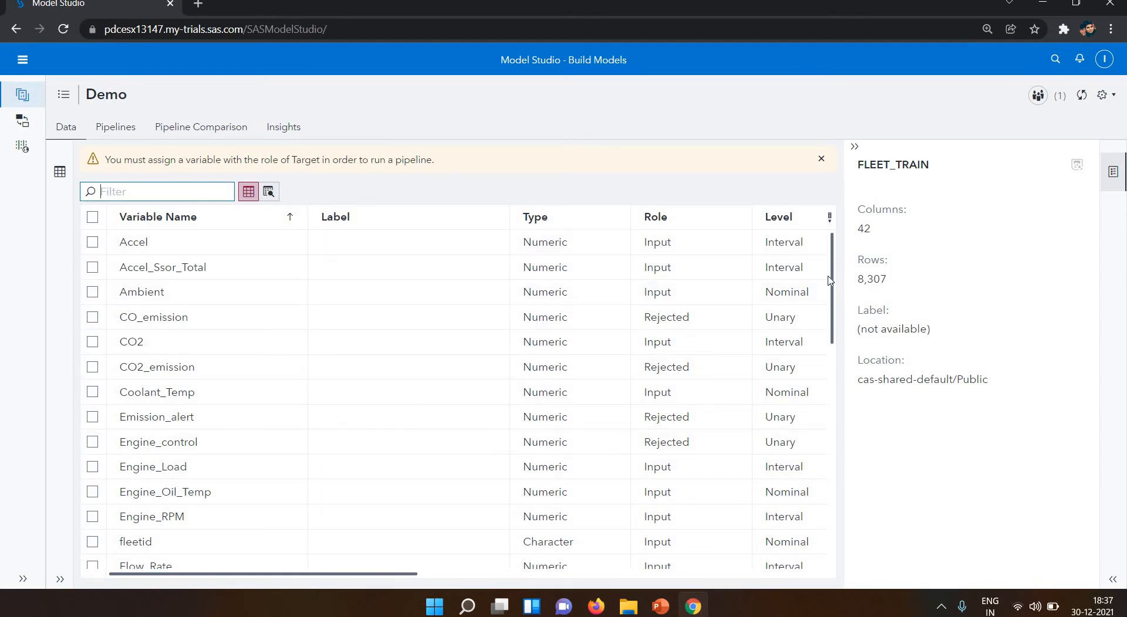
Step: Examine the project's list of variables with their types, roles and levels
scroll(837, 329, down, 3)
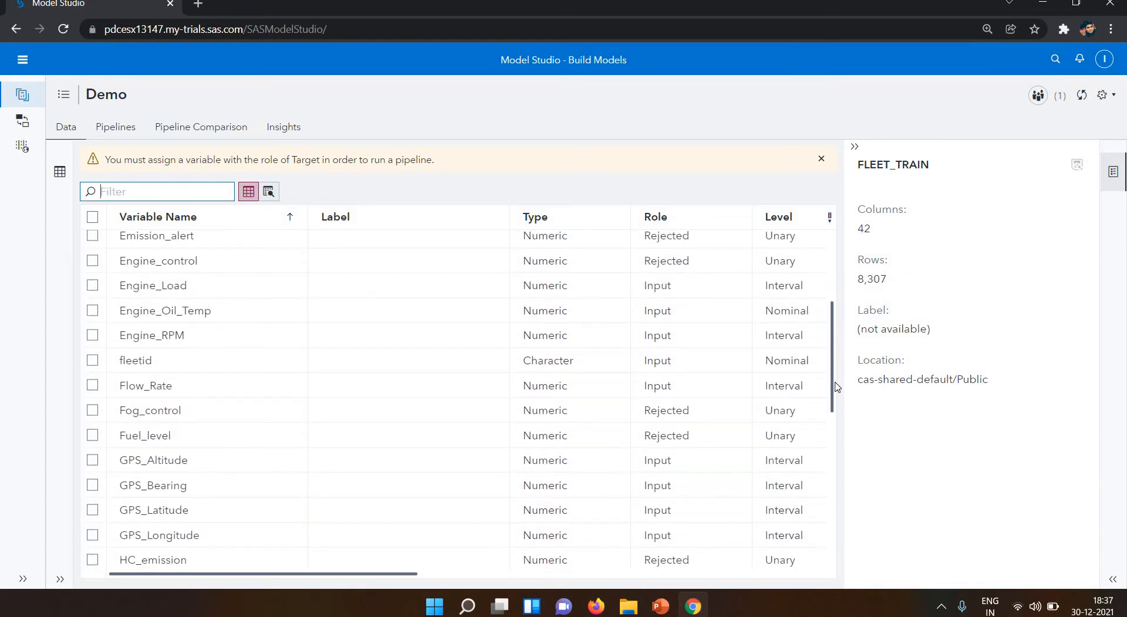
scroll(839, 382, down, 5)
scroll(845, 458, down, 1)
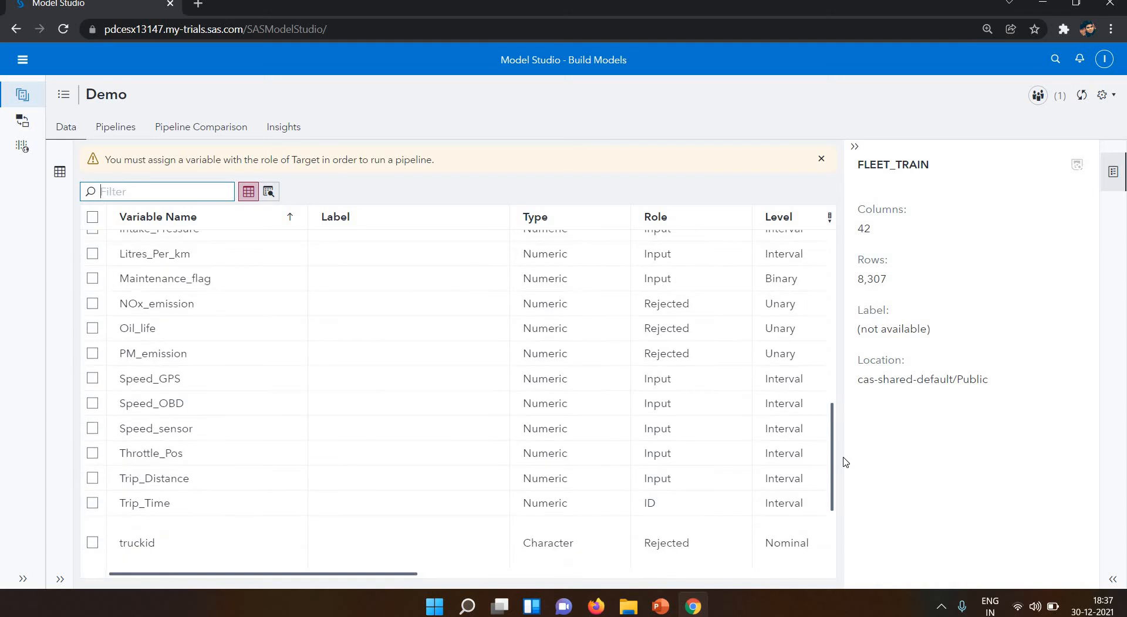
scroll(848, 516, down, 3)
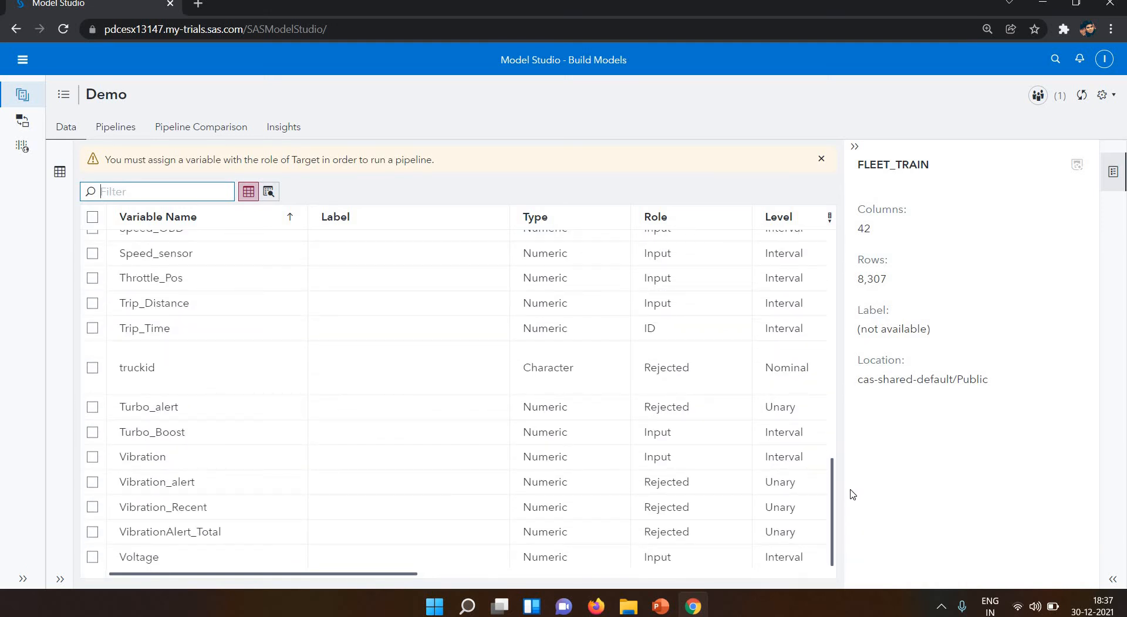
scroll(851, 472, up, 3)
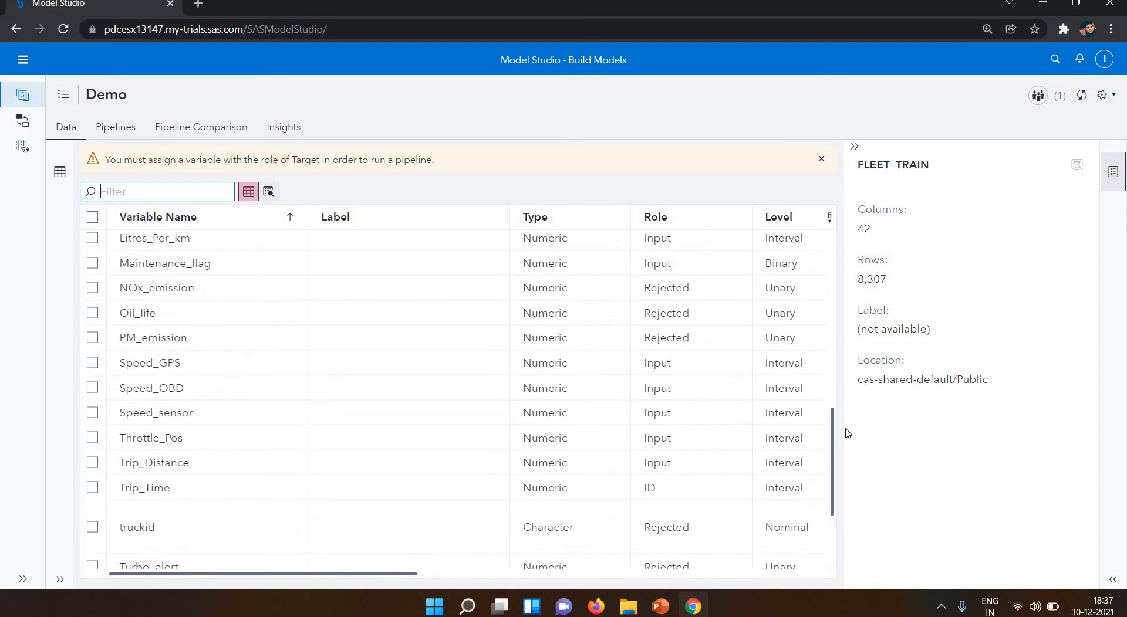
scroll(847, 414, up, 2)
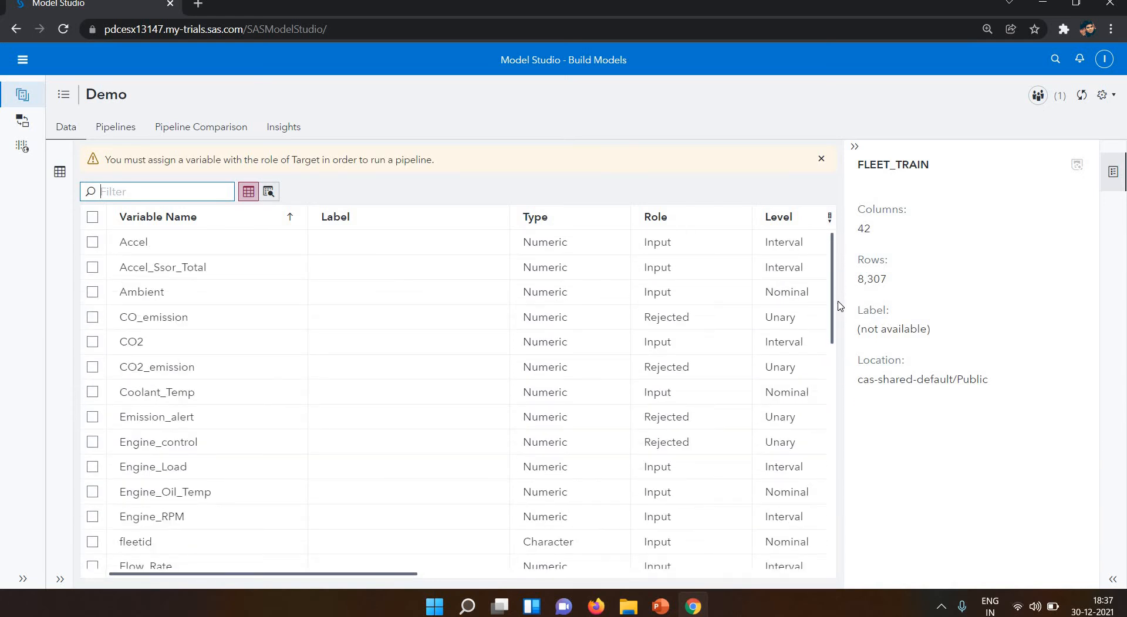
scroll(844, 366, down, 1)
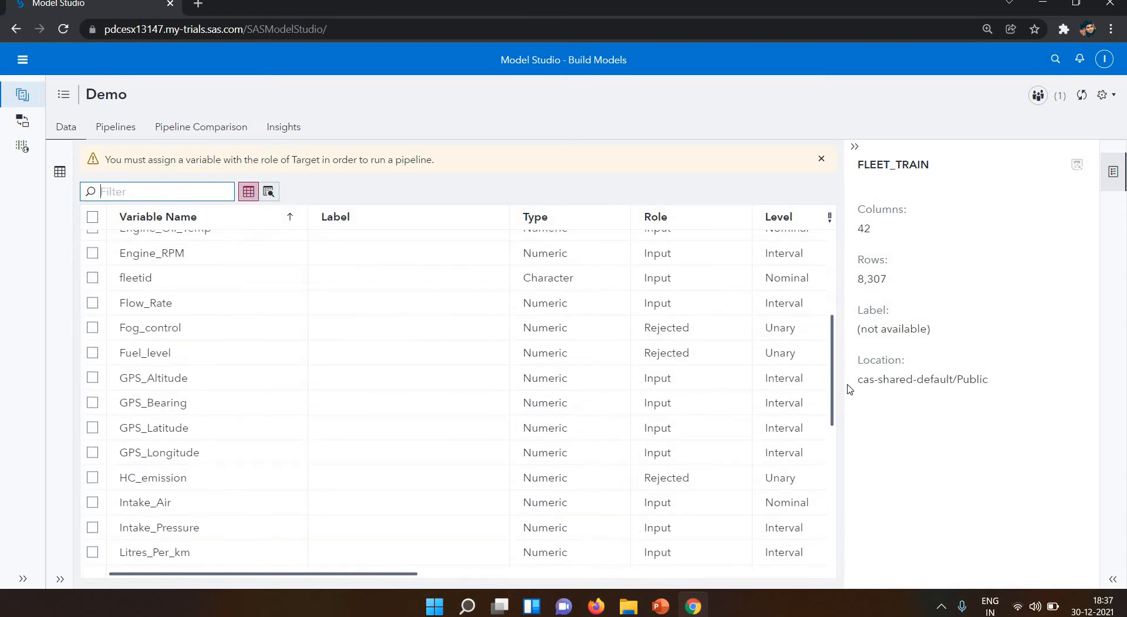
scroll(849, 411, down, 1)
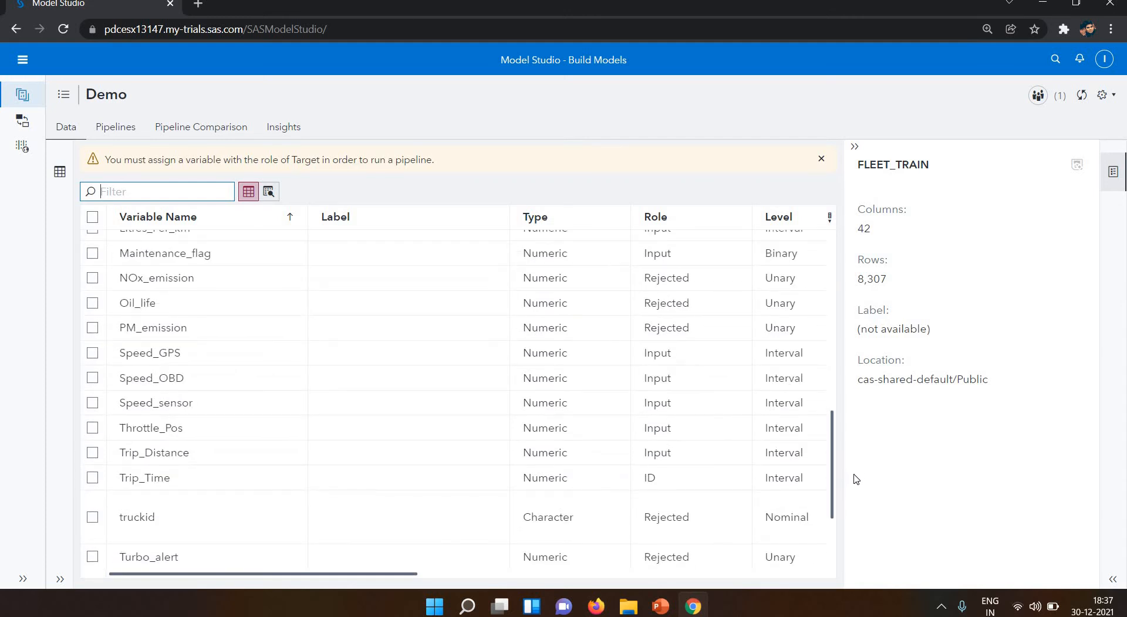
scroll(855, 470, down, 1)
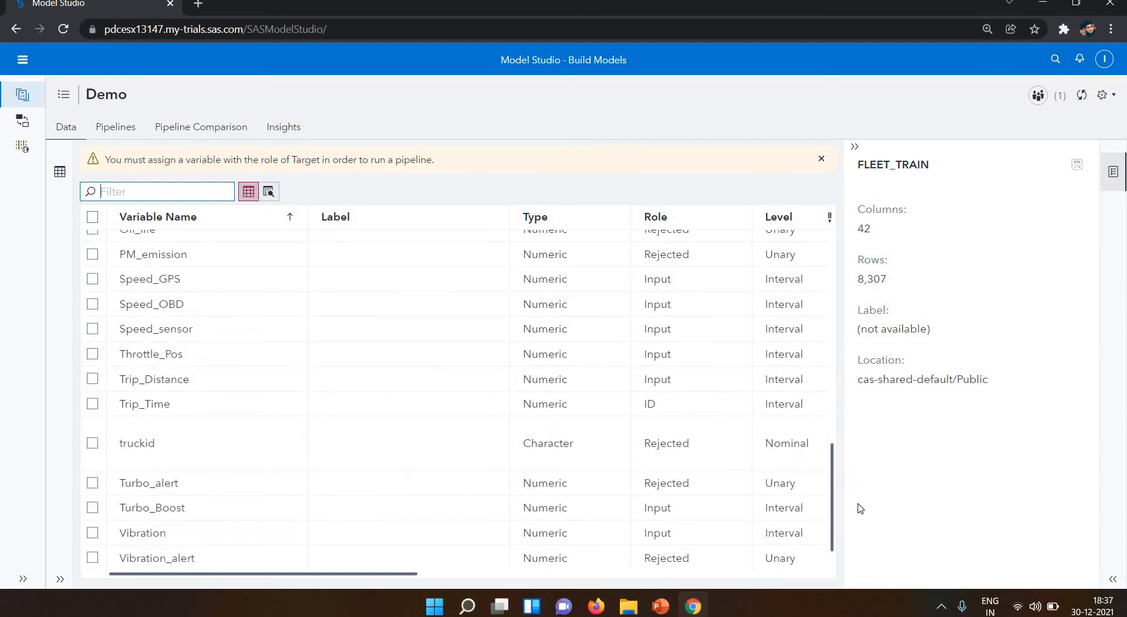
scroll(859, 505, down, 1)
scroll(862, 503, up, 1)
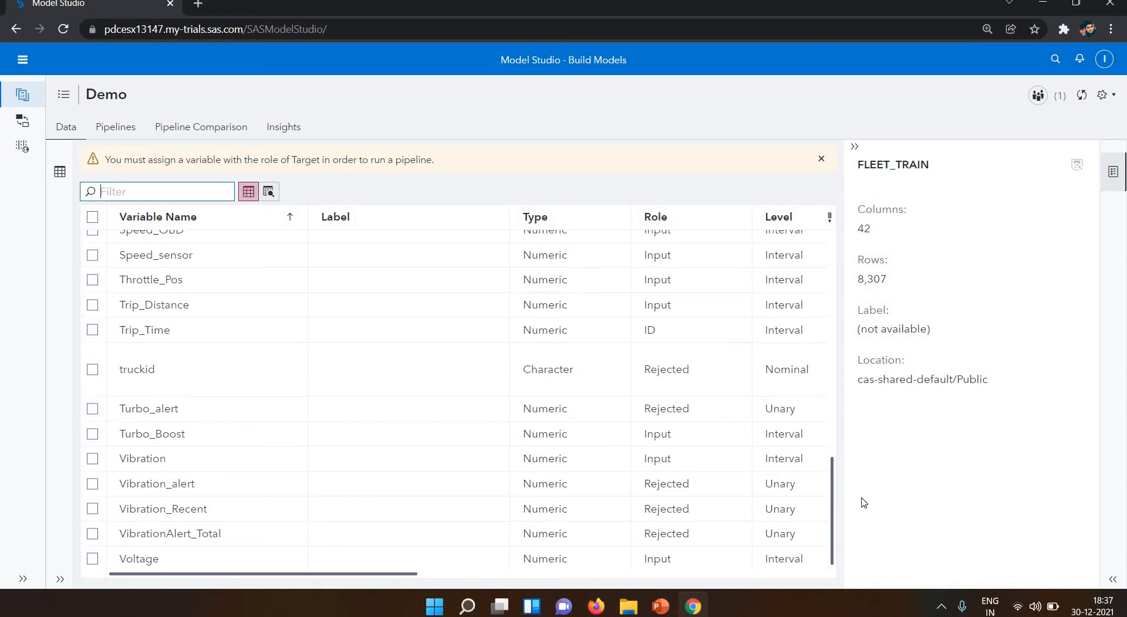
scroll(864, 485, up, 2)
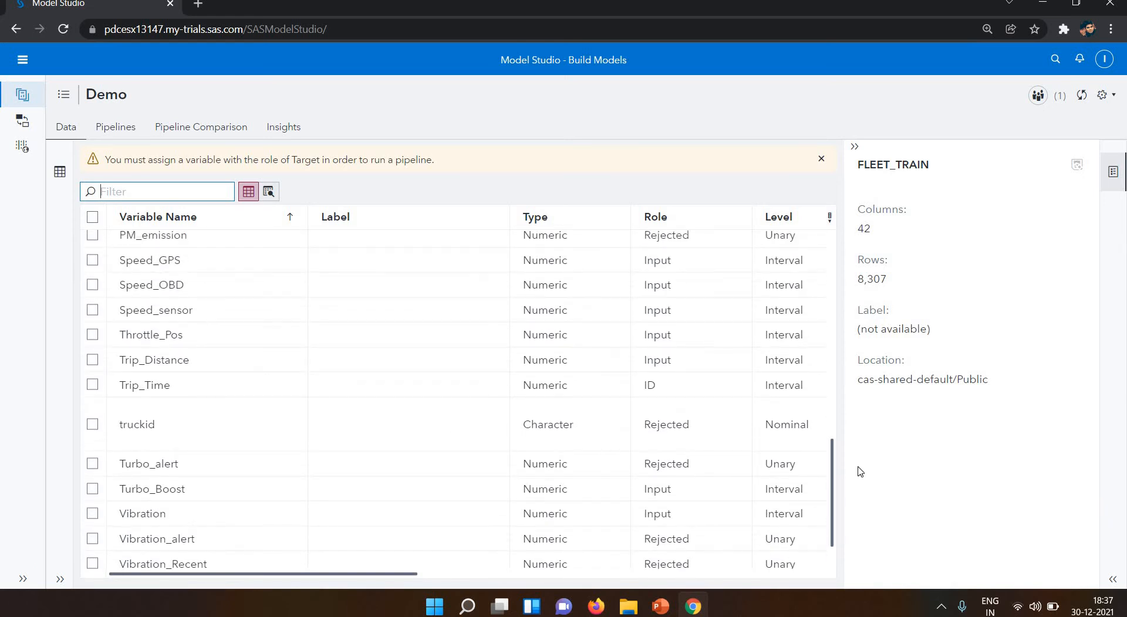
scroll(860, 444, up, 1)
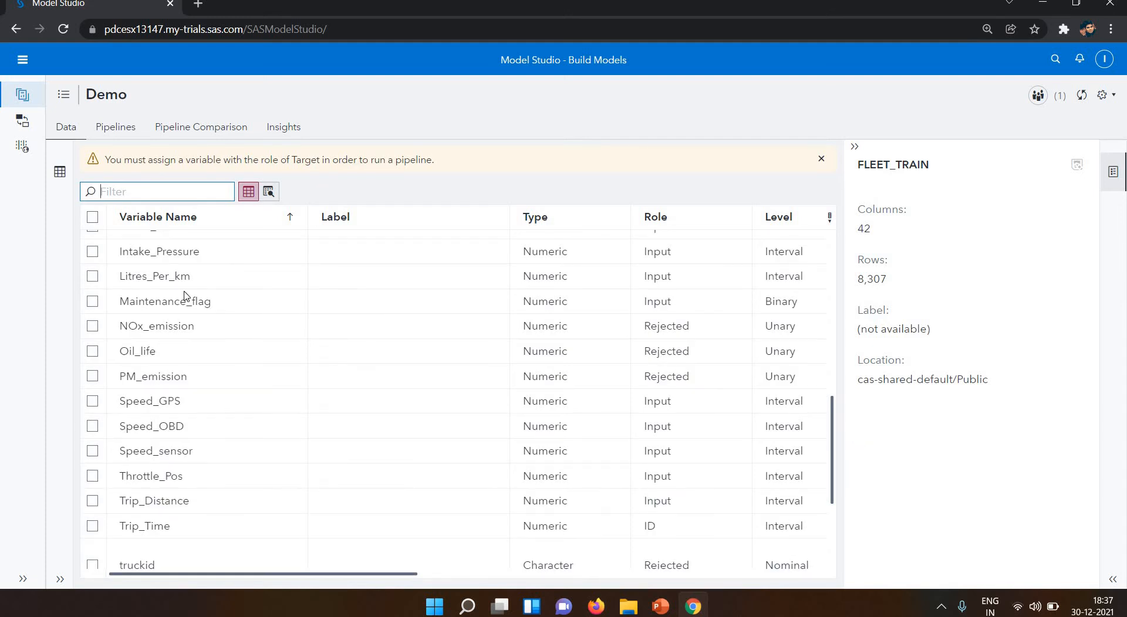
scroll(187, 296, down, 1)
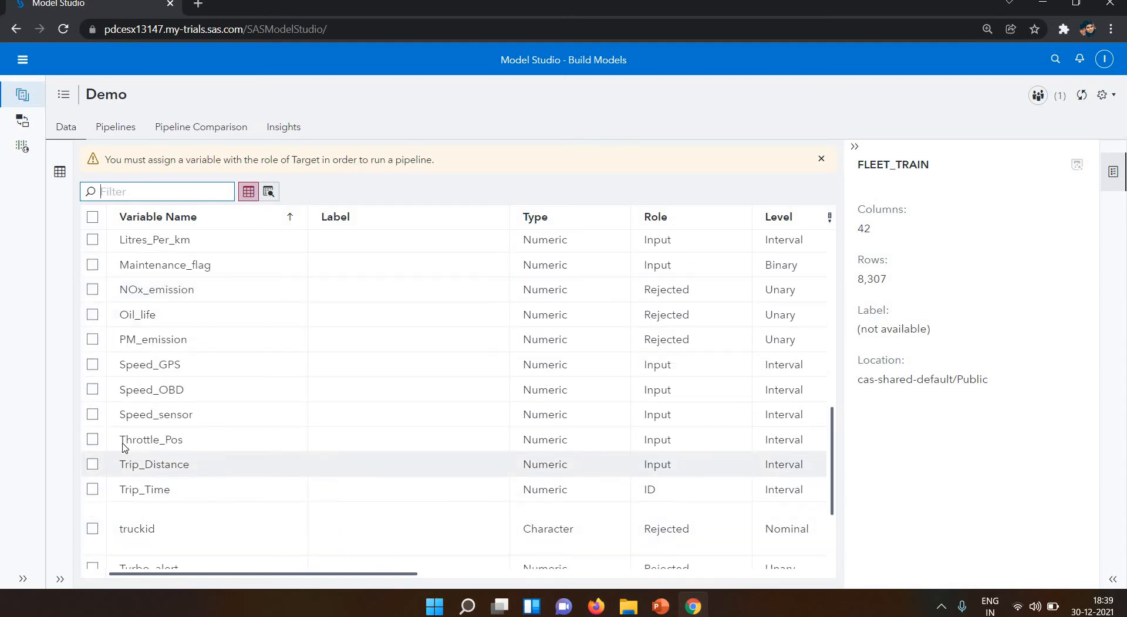
Step: Assign the Target role to the Trip_Distance variable
click(92, 466)
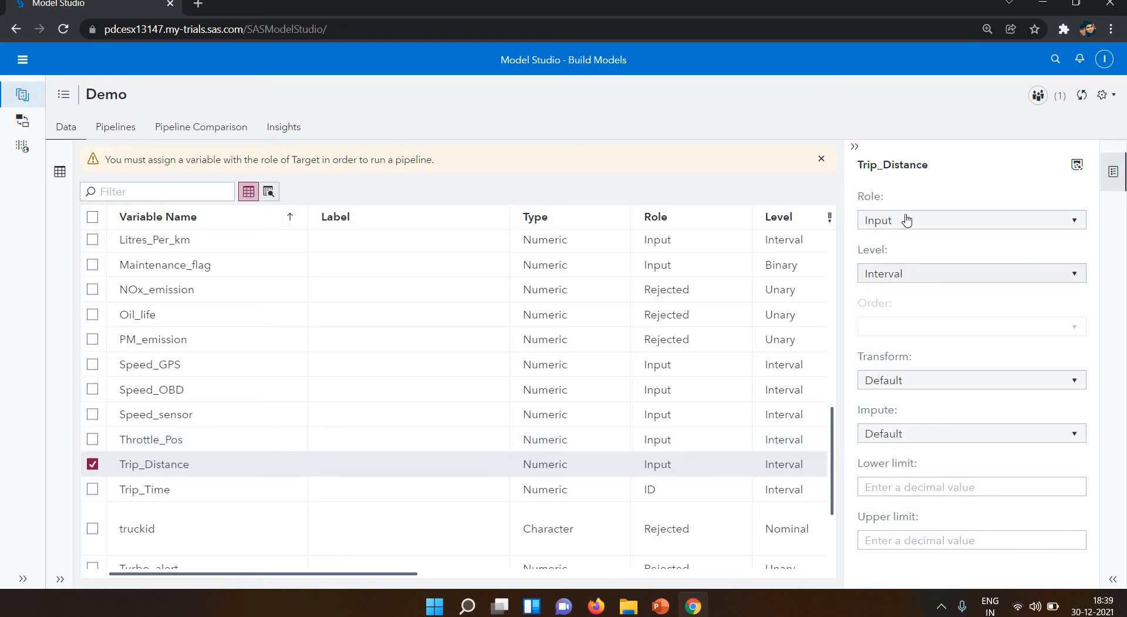
click(906, 222)
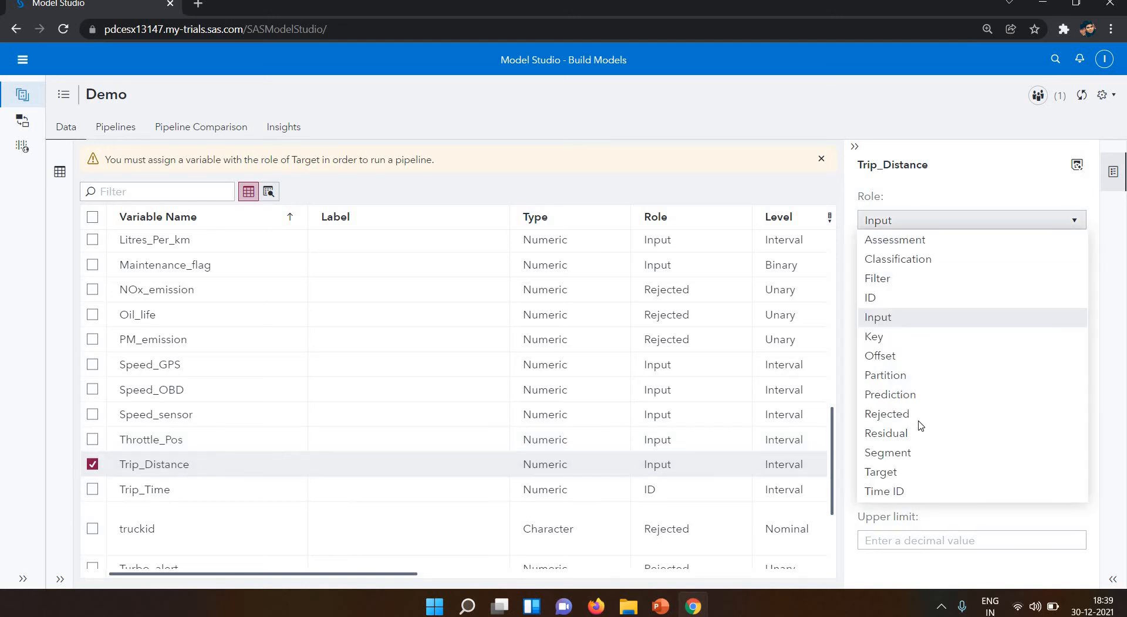
click(903, 469)
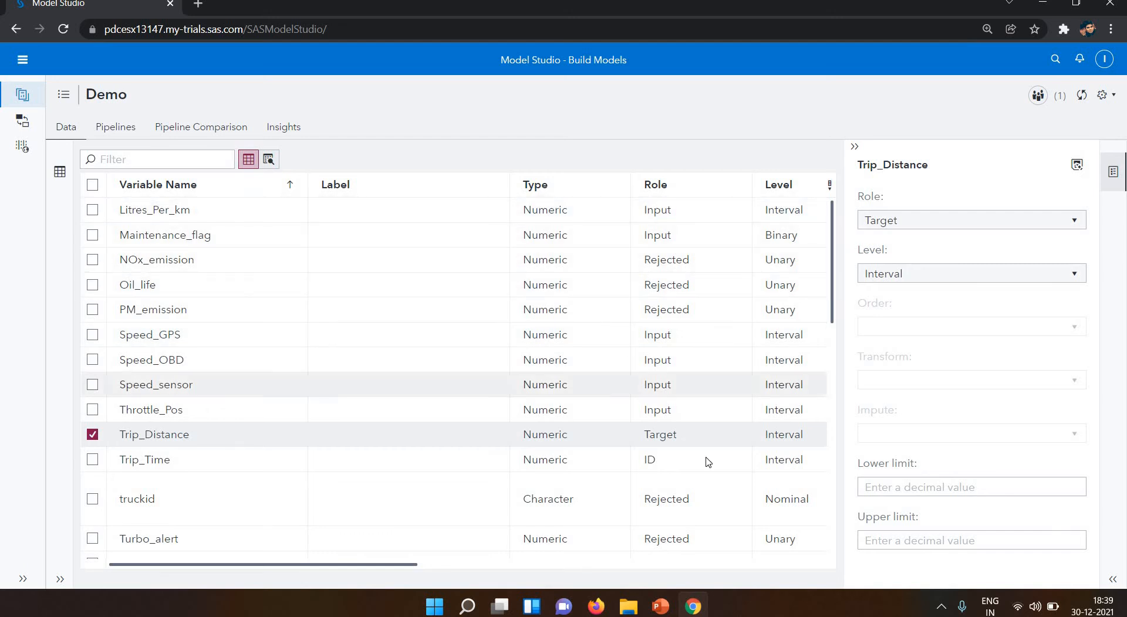
Step: Open the project's pipeline and add an Imputation preprocessing node beneath the Data node
click(120, 135)
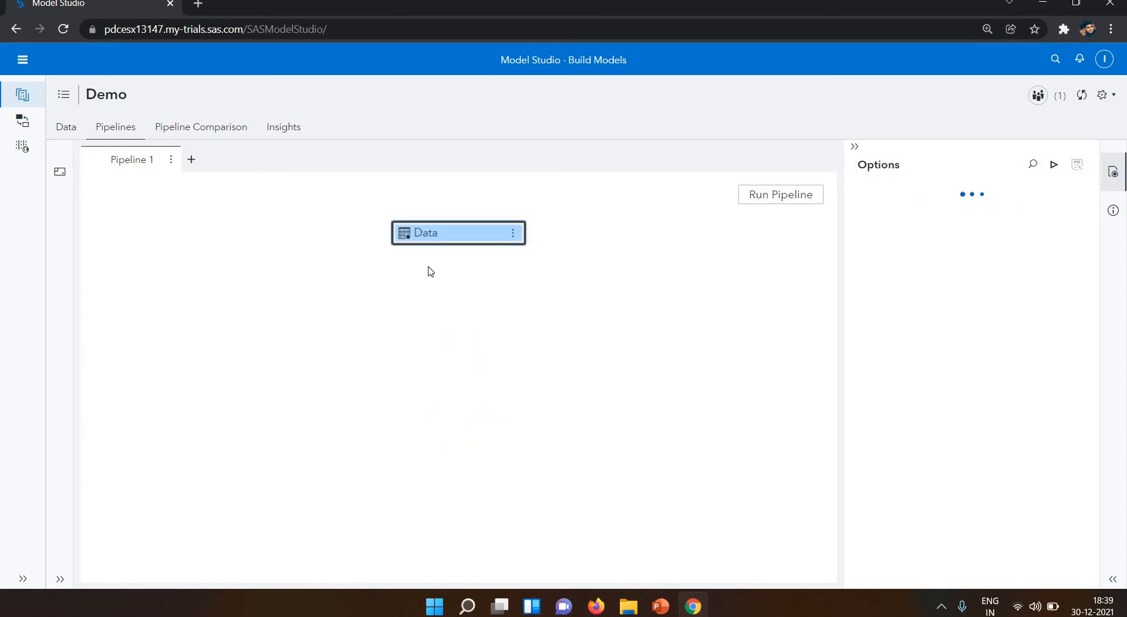
mouse_move(450, 250)
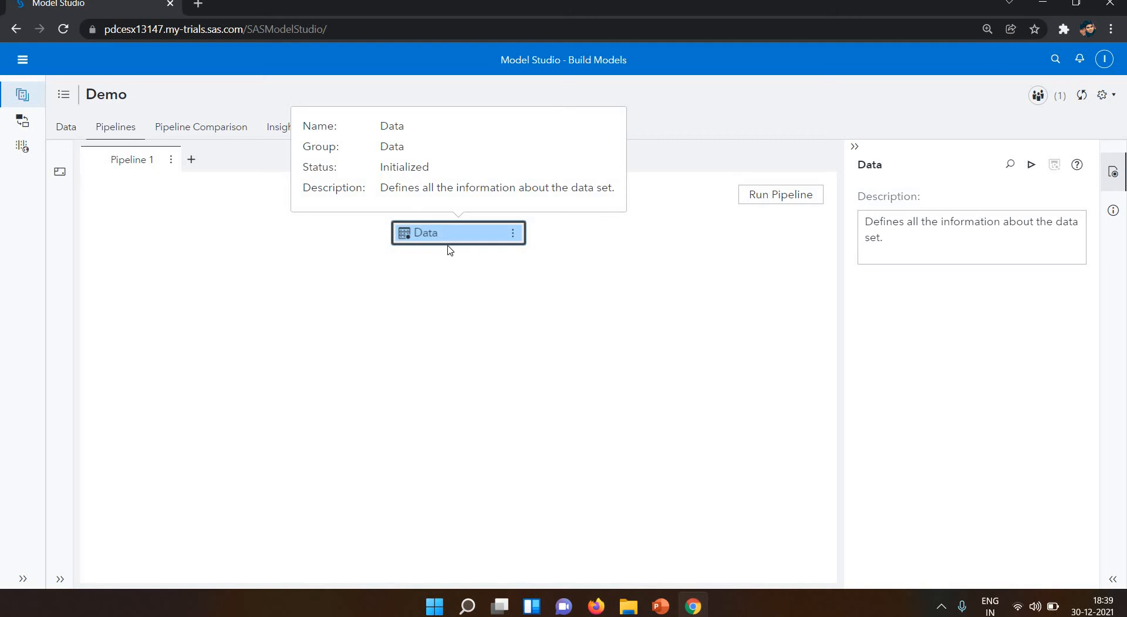
click(61, 172)
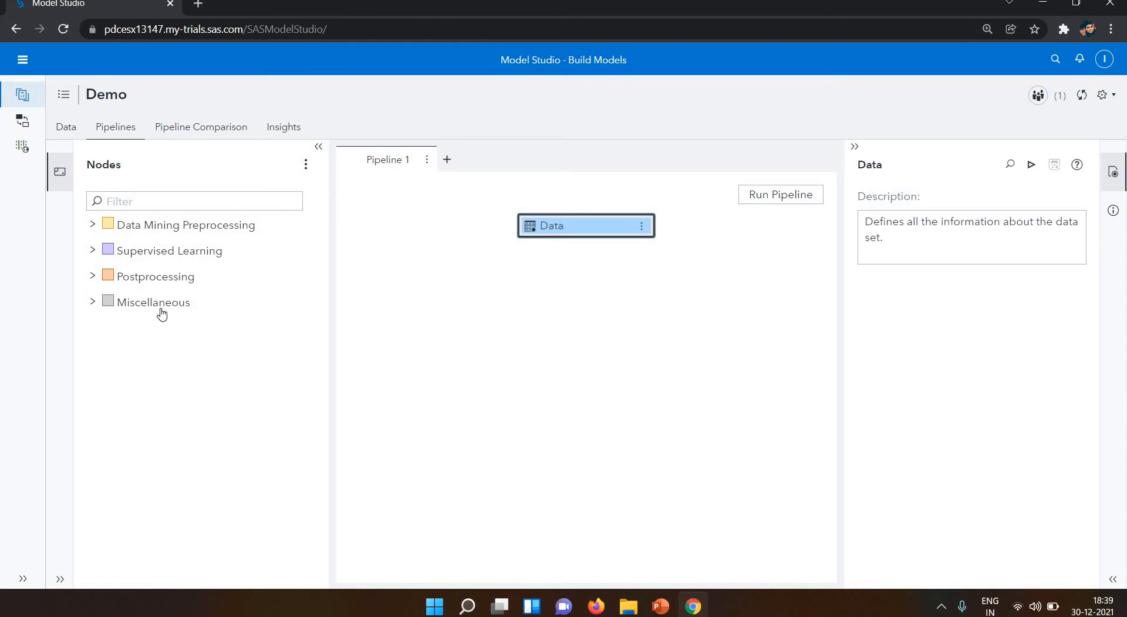
click(94, 225)
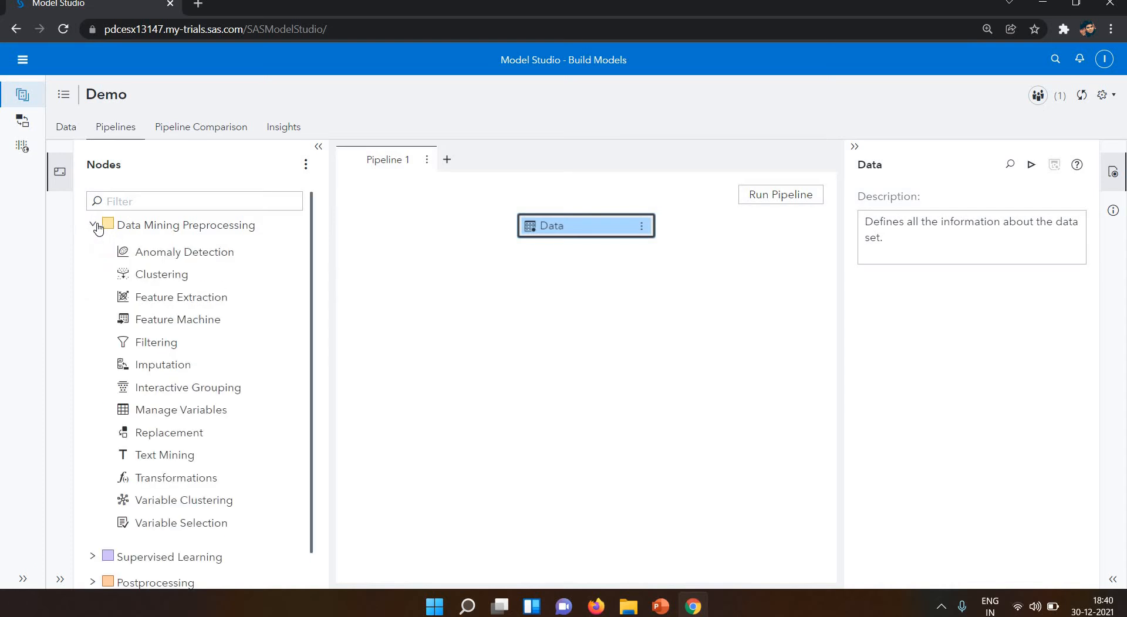
right_click(590, 234)
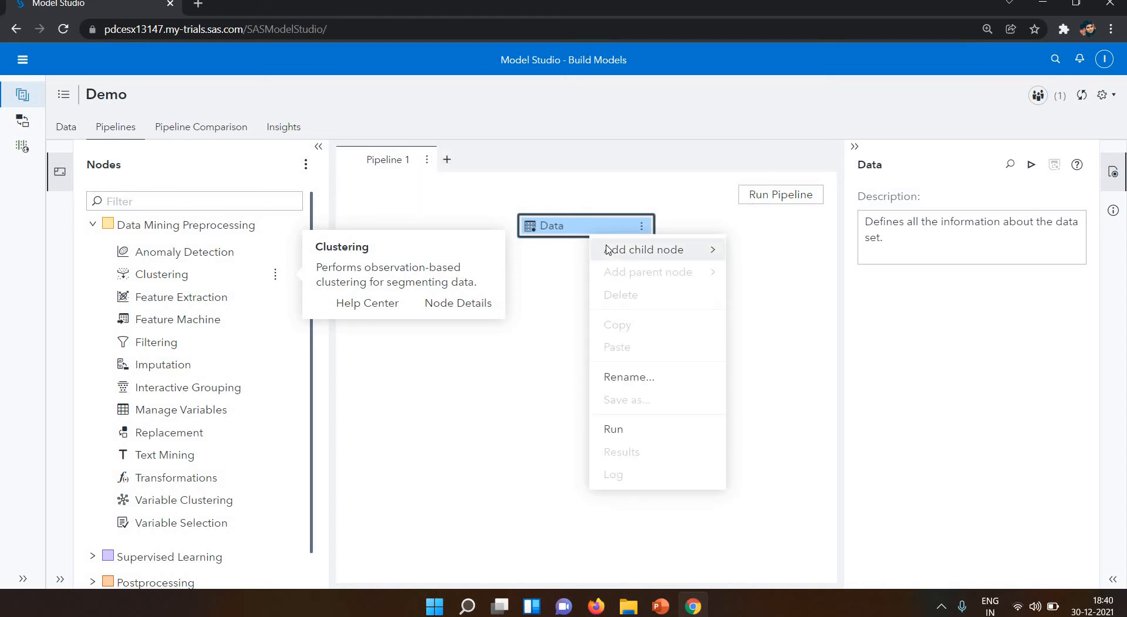
mouse_move(610, 248)
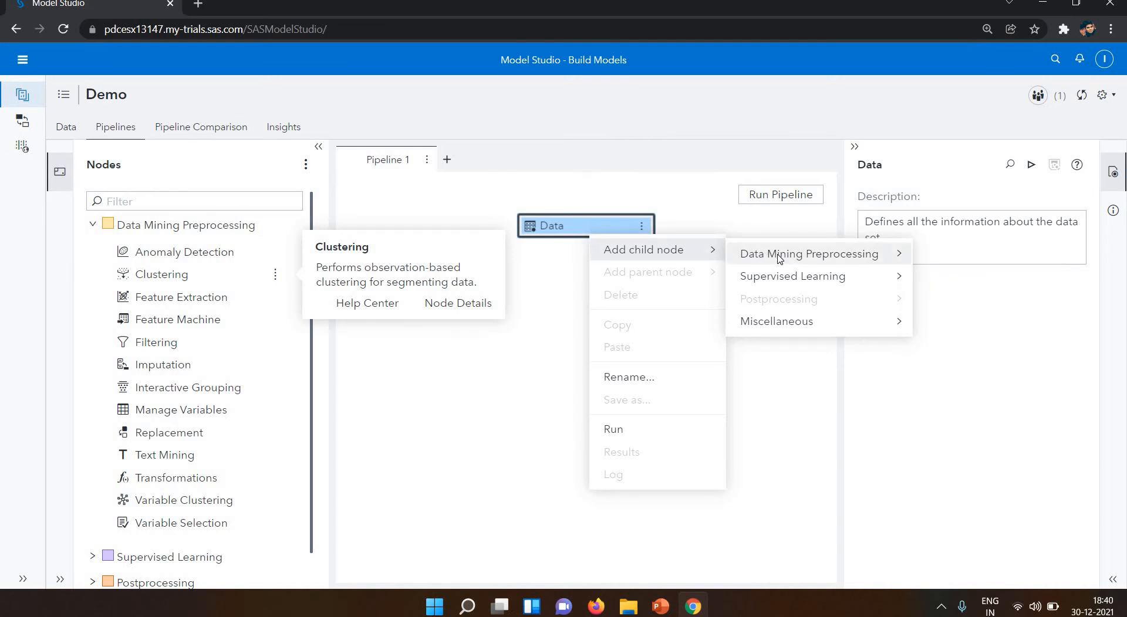
click(253, 321)
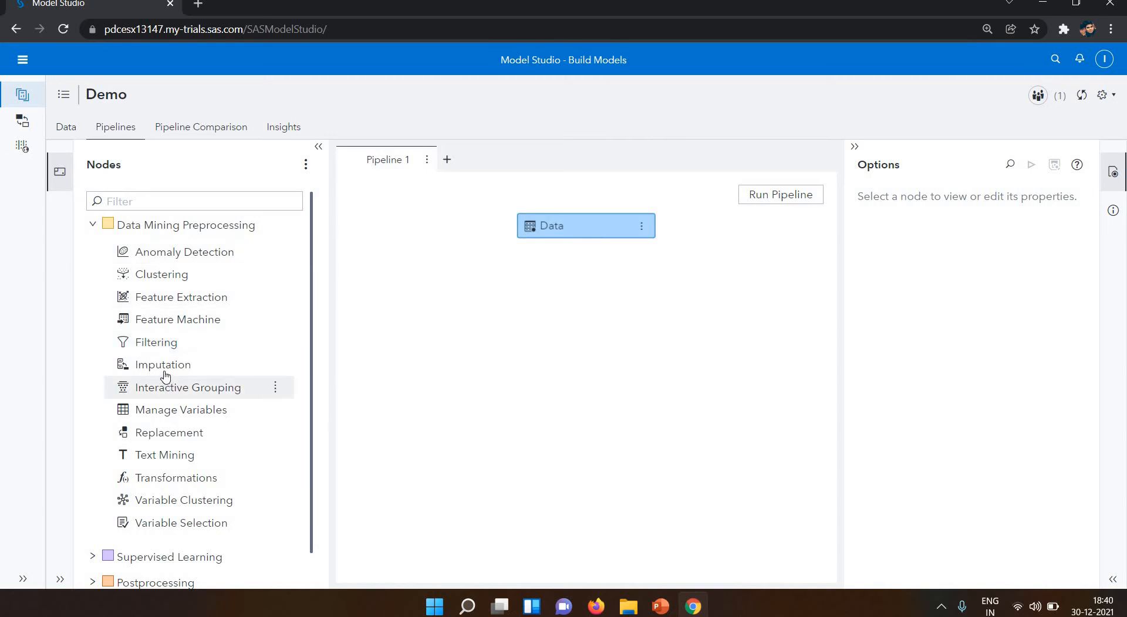
drag(270, 355, 578, 225)
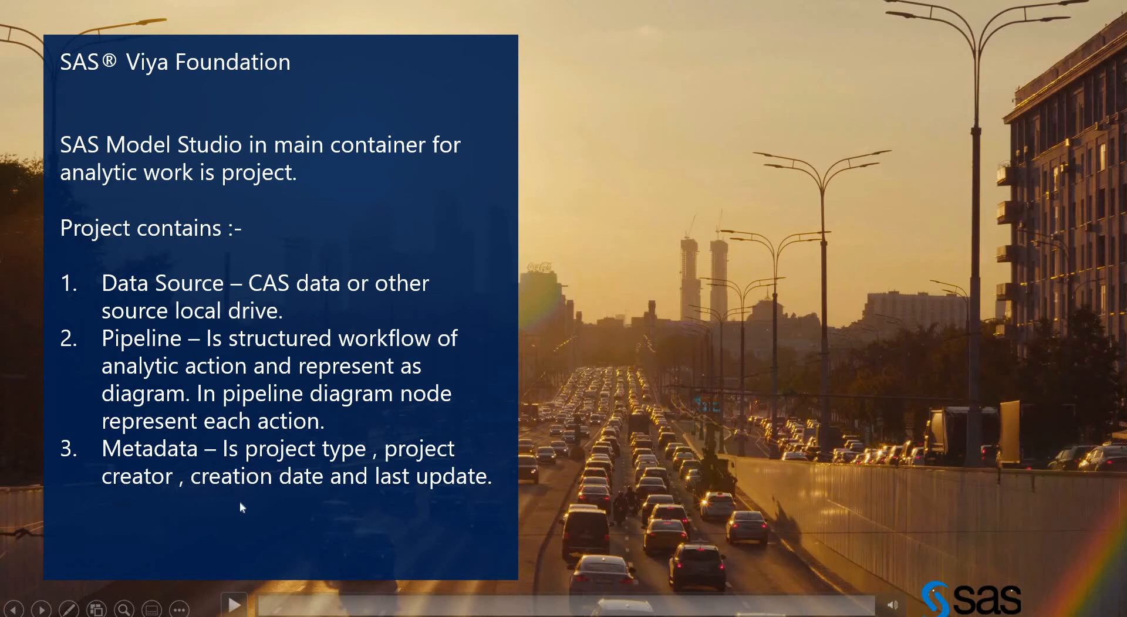
click(184, 459)
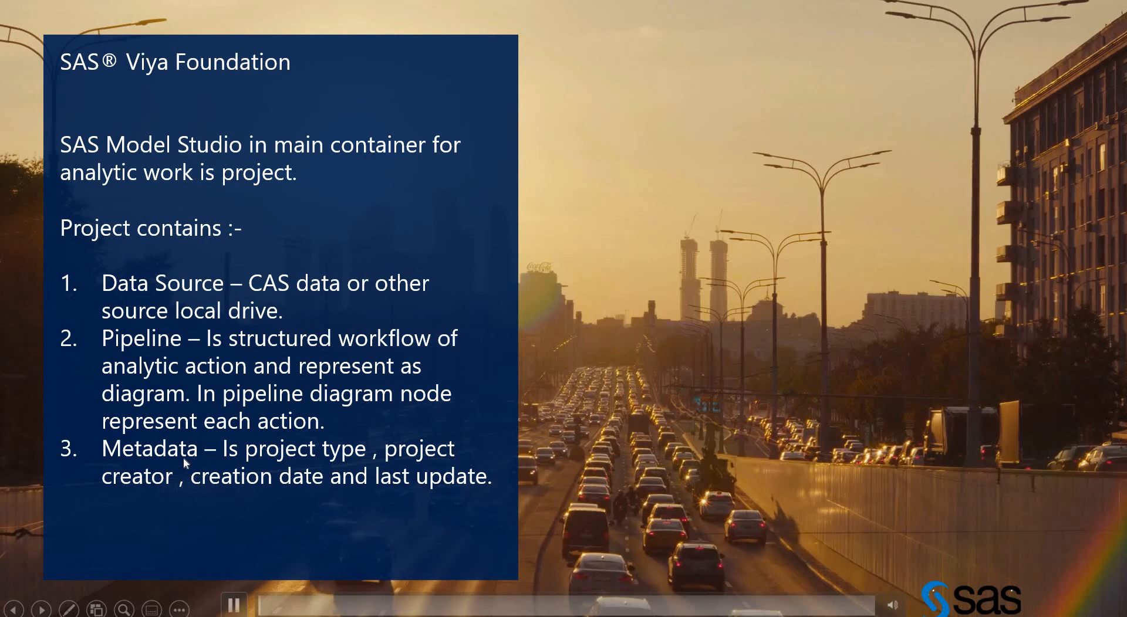
click(360, 346)
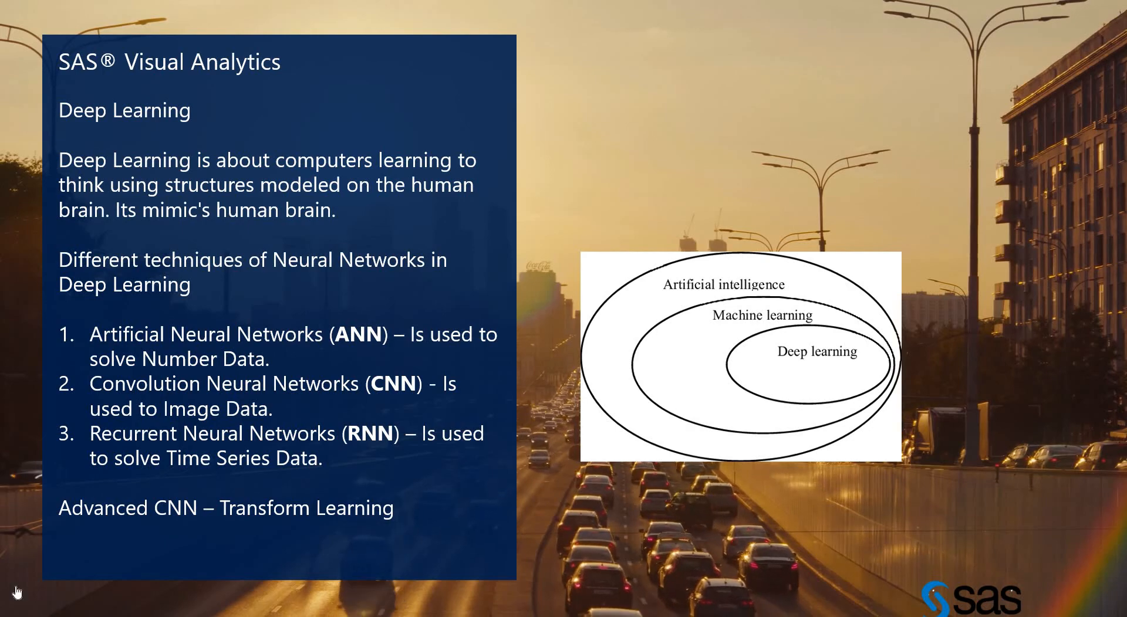
key(alt+Tab)
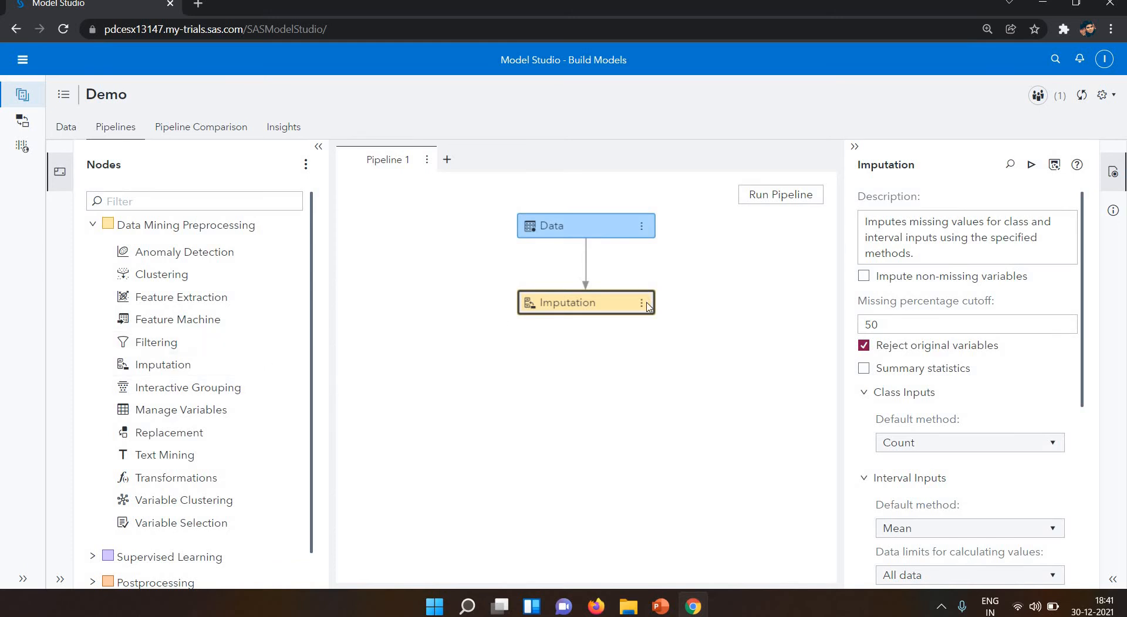
Step: Add a Transformations node beneath Imputation and a Clustering node beneath that Transformations node
mouse_move(528, 303)
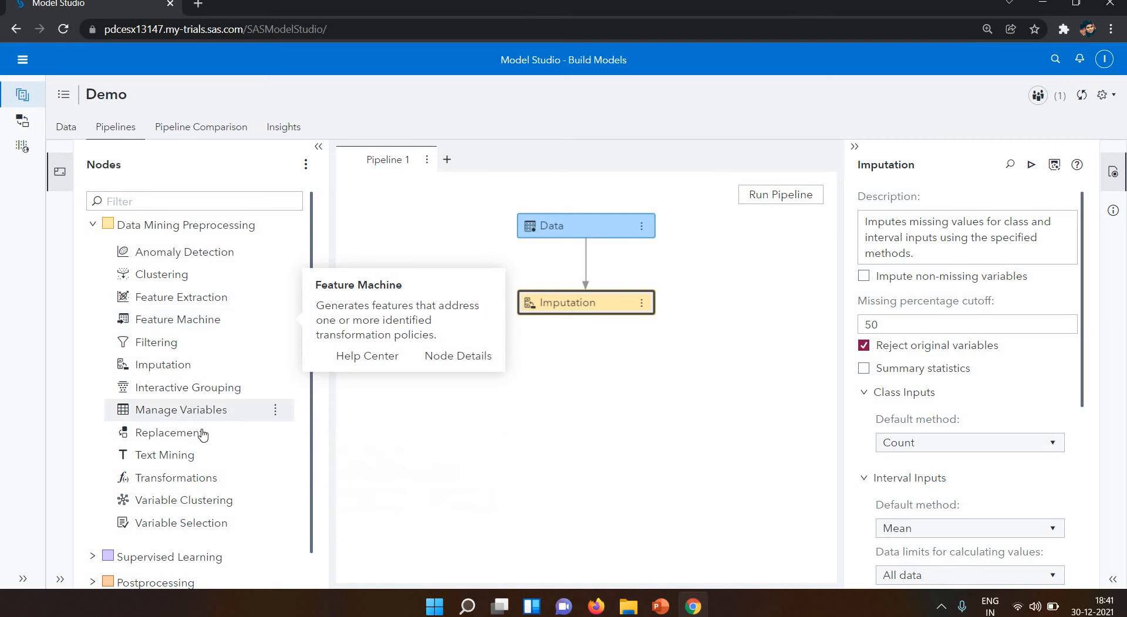
mouse_move(206, 433)
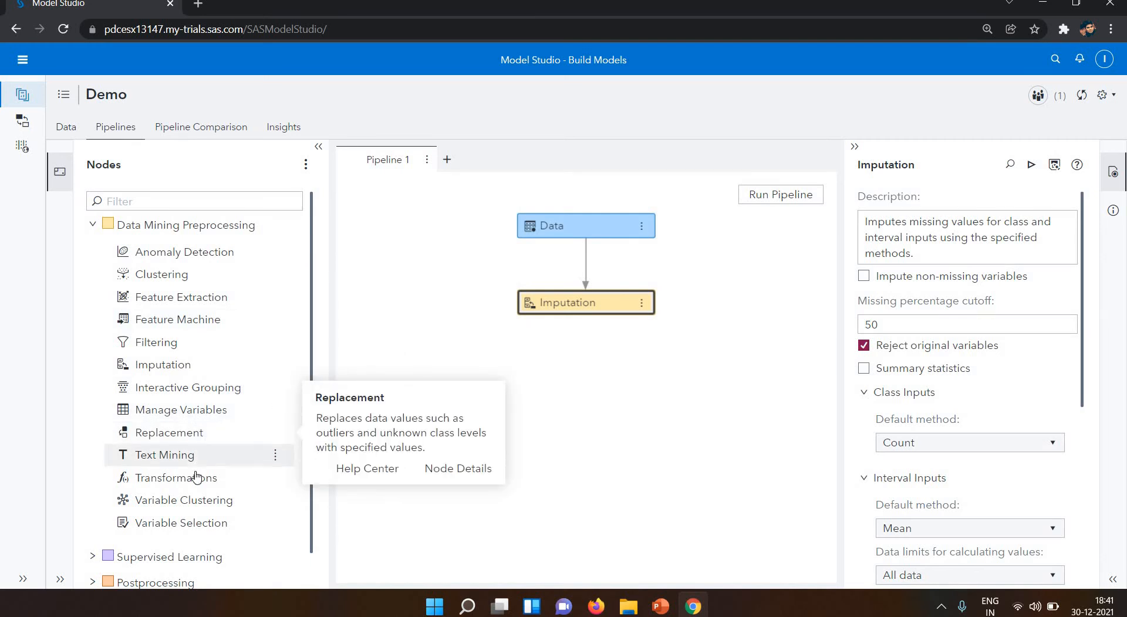
drag(194, 480, 604, 301)
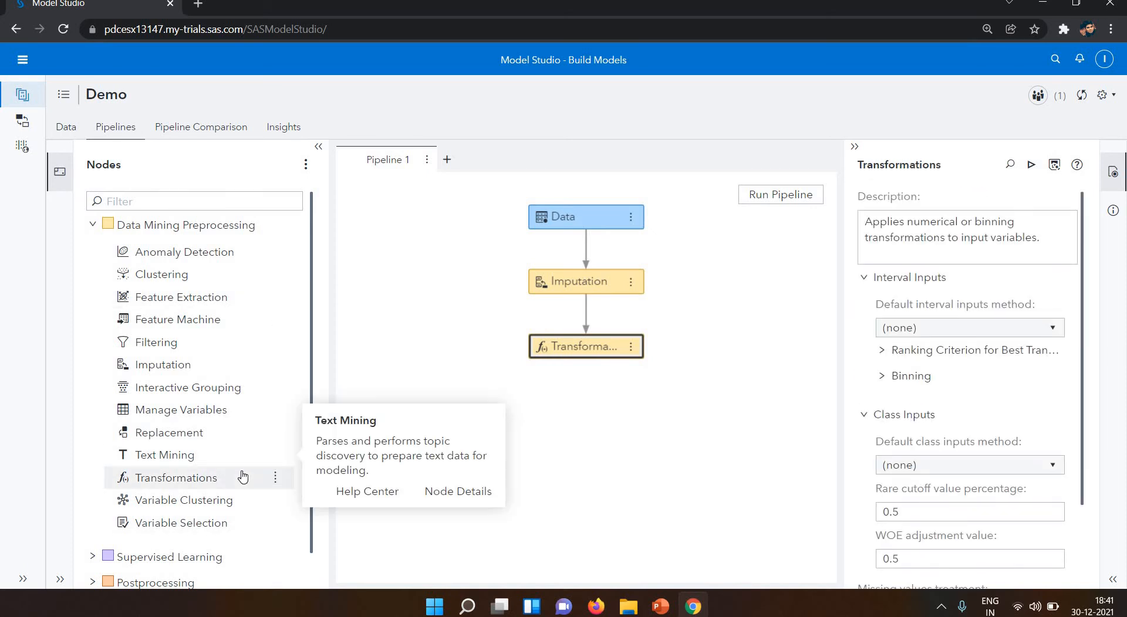
right_click(575, 351)
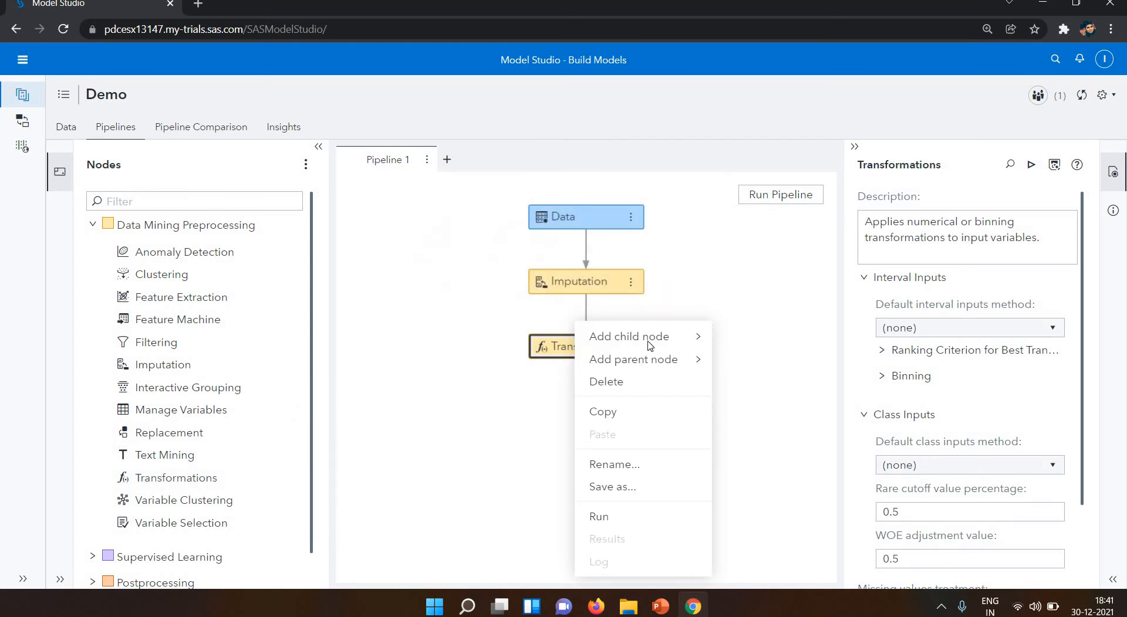
mouse_move(868, 343)
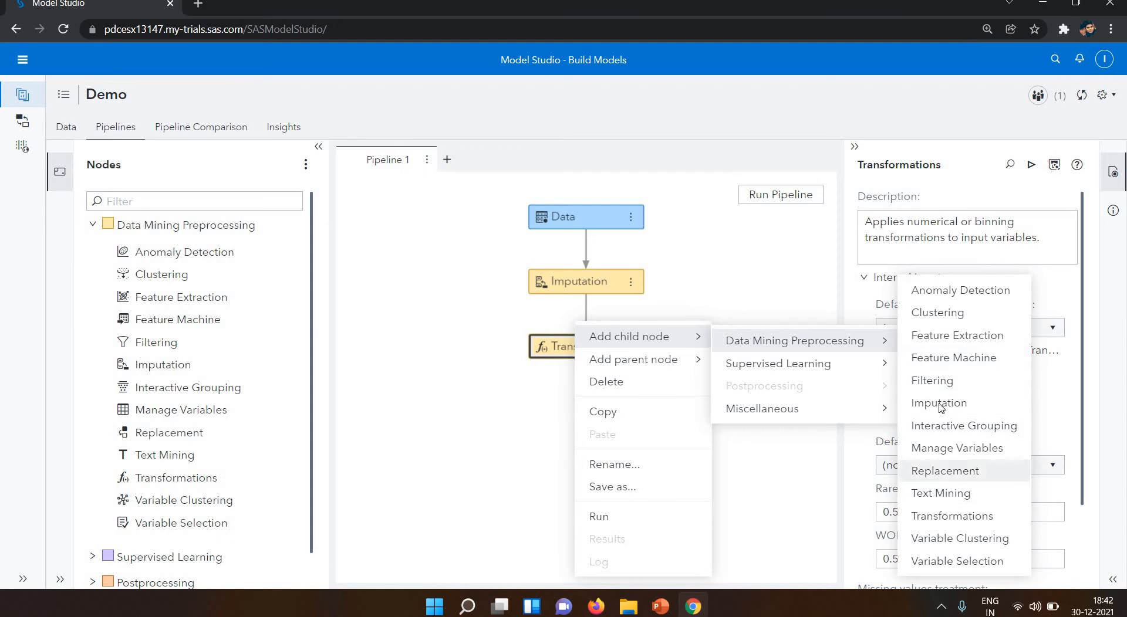
click(937, 312)
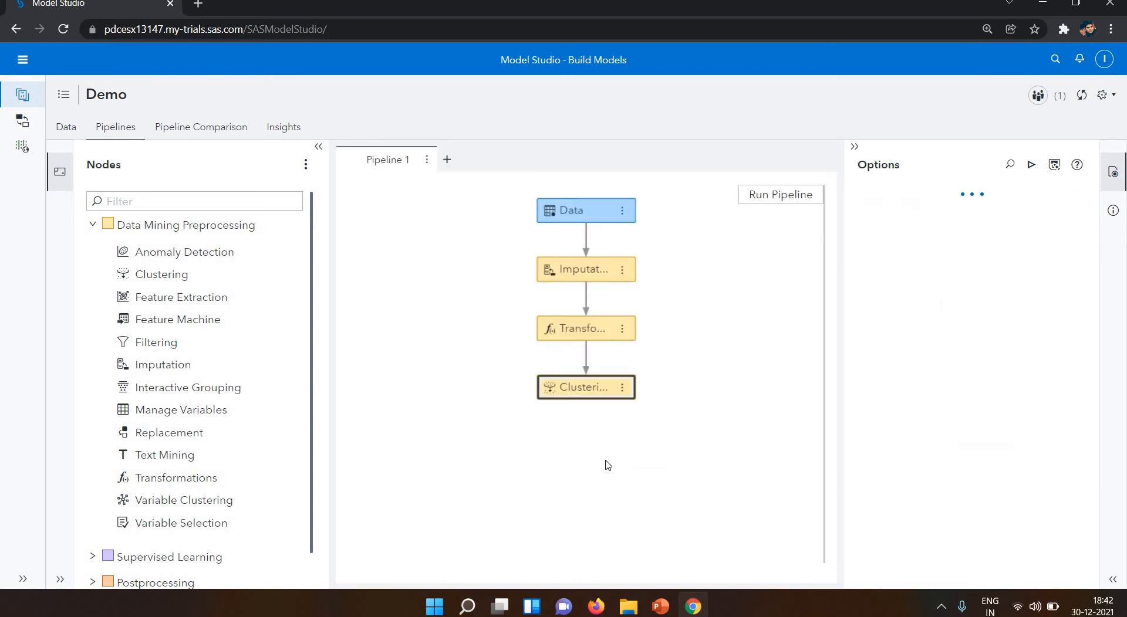
Step: Add a Variable Selection node as a child of the Clustering node
right_click(578, 391)
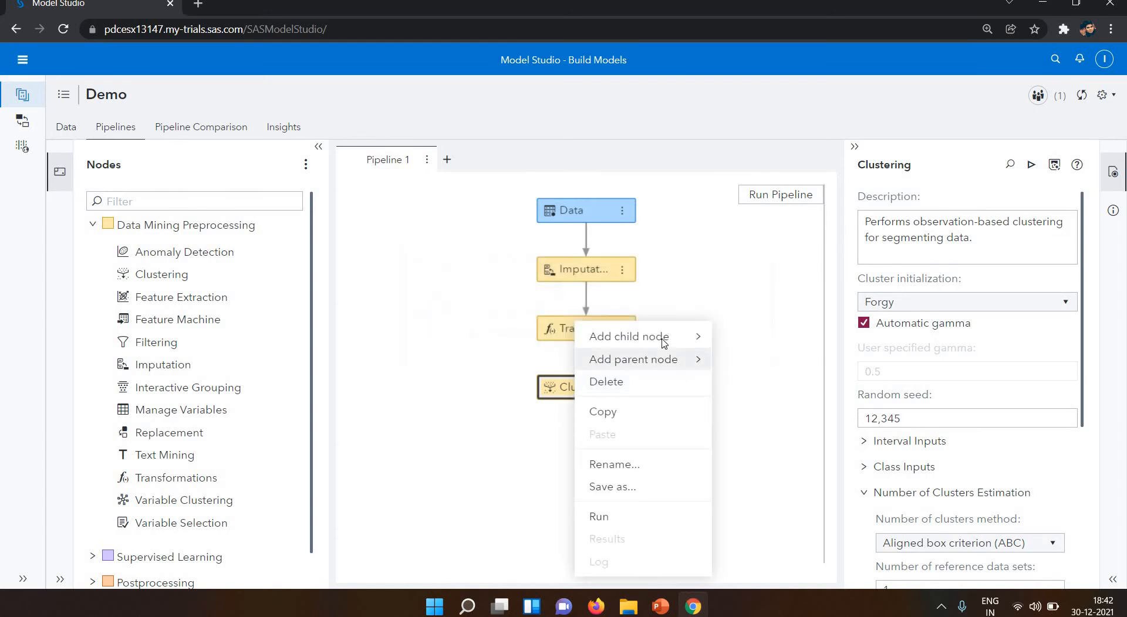
mouse_move(661, 339)
mouse_move(845, 346)
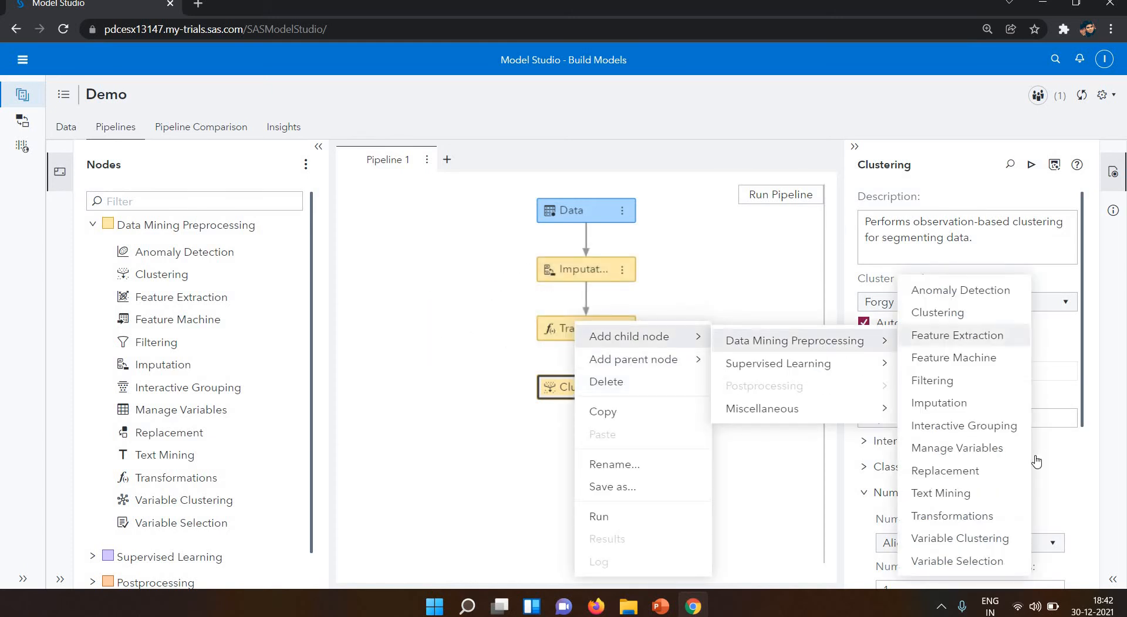
click(949, 562)
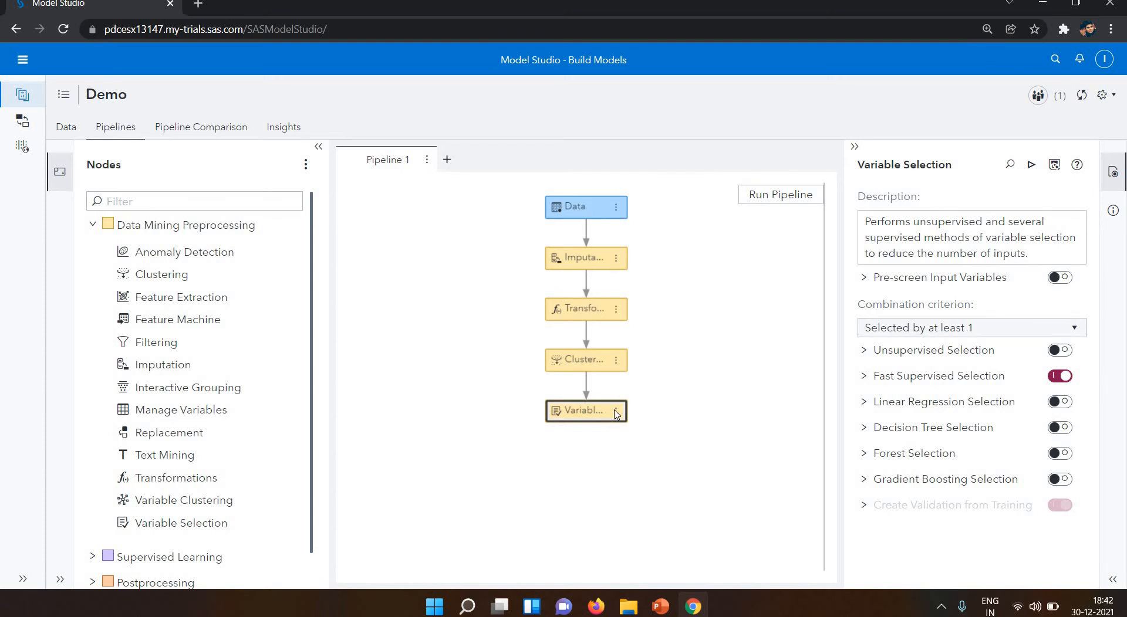
Step: Add a second Transformations node as a child of the Variable Selection node
mouse_move(606, 413)
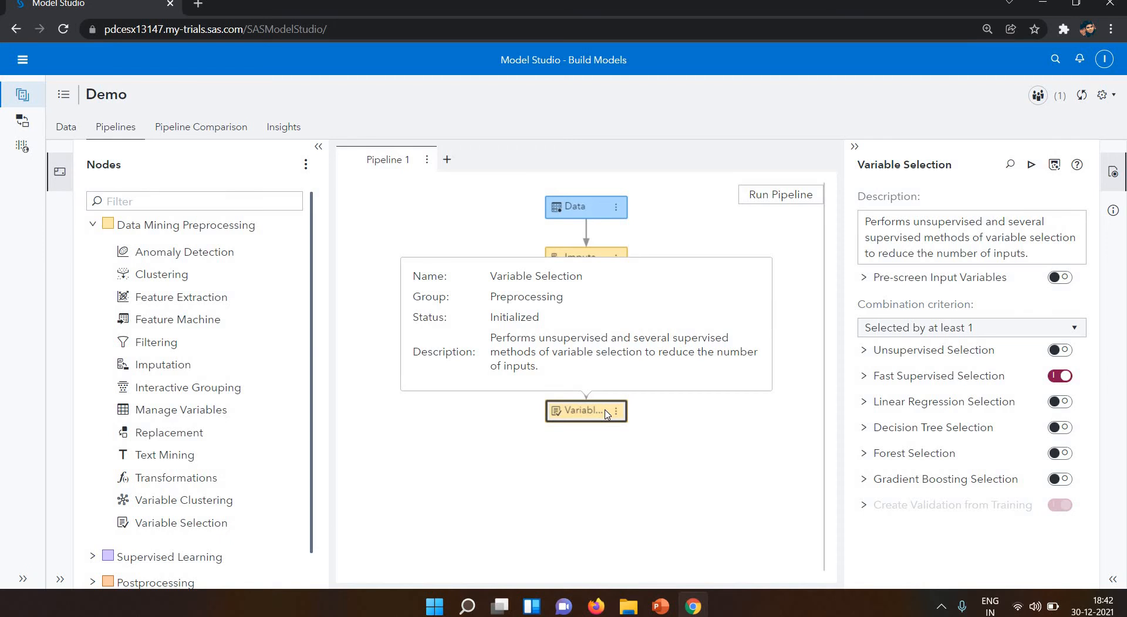
right_click(607, 414)
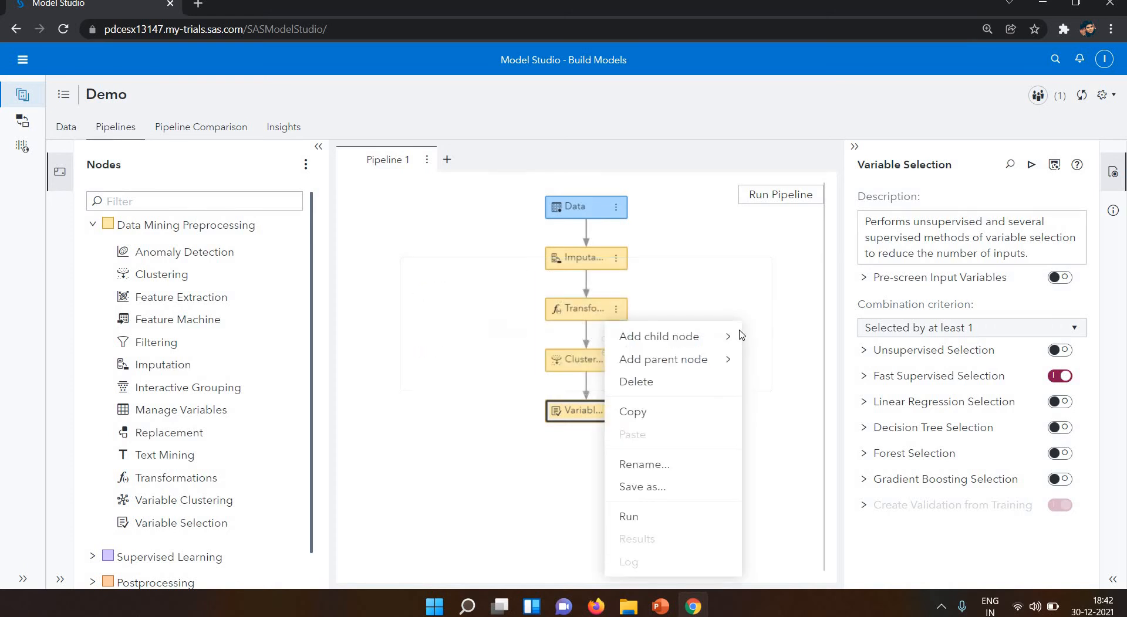
mouse_move(728, 335)
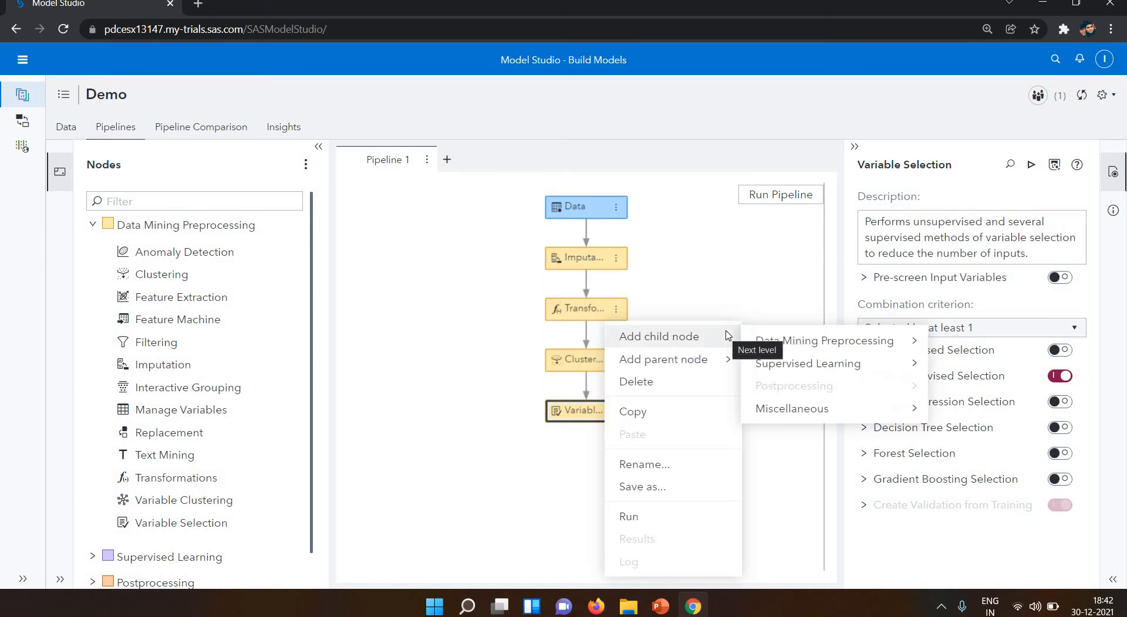
mouse_move(801, 339)
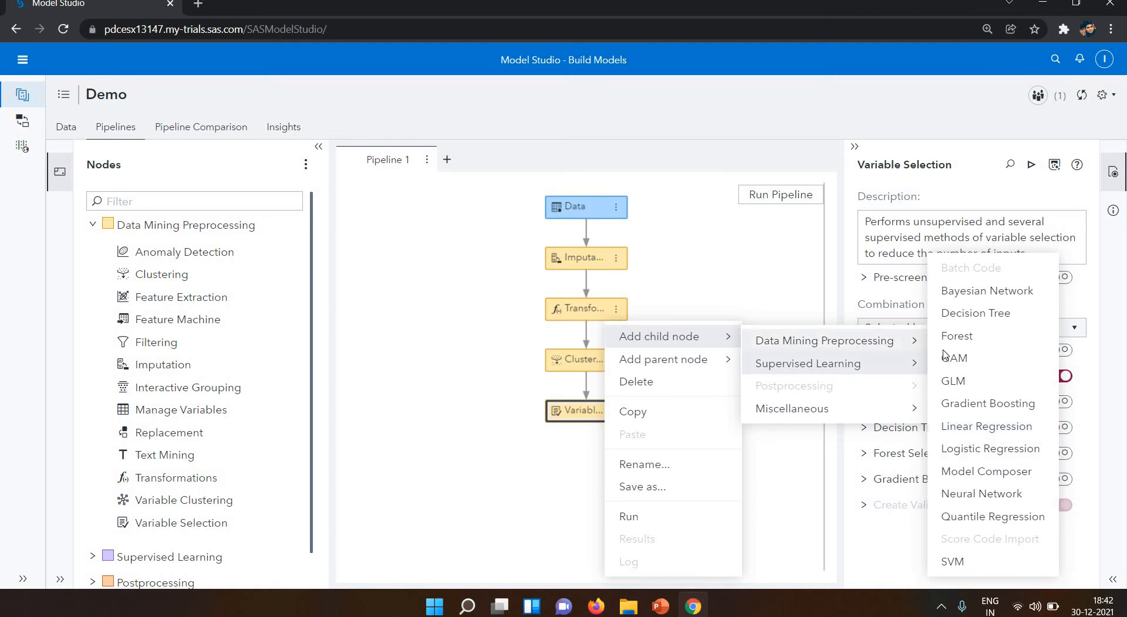
mouse_move(857, 347)
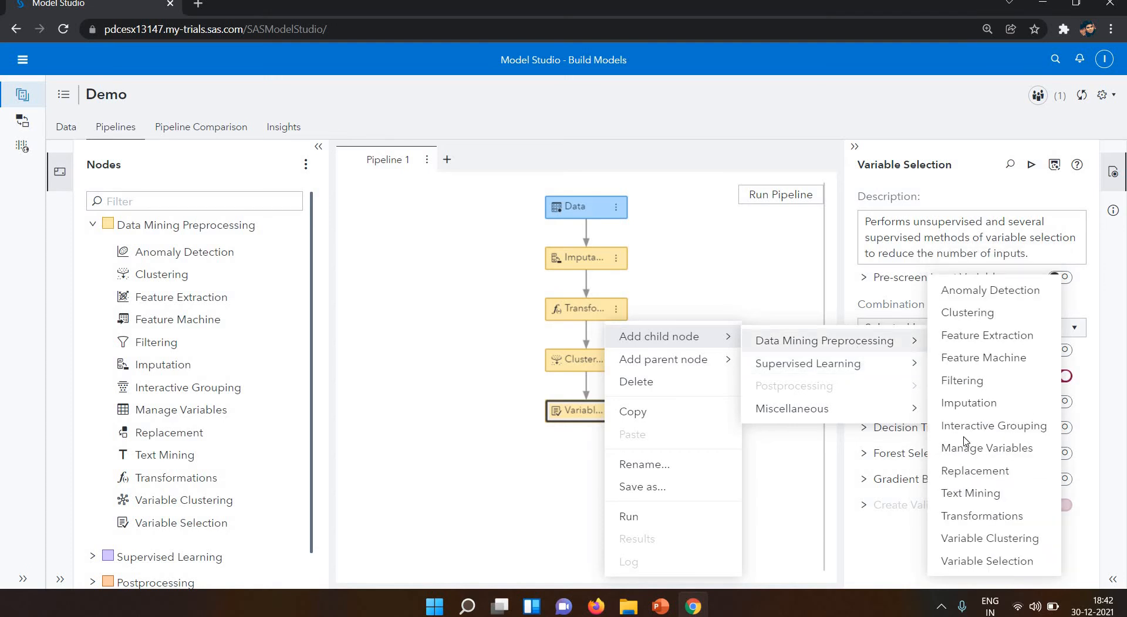
click(990, 516)
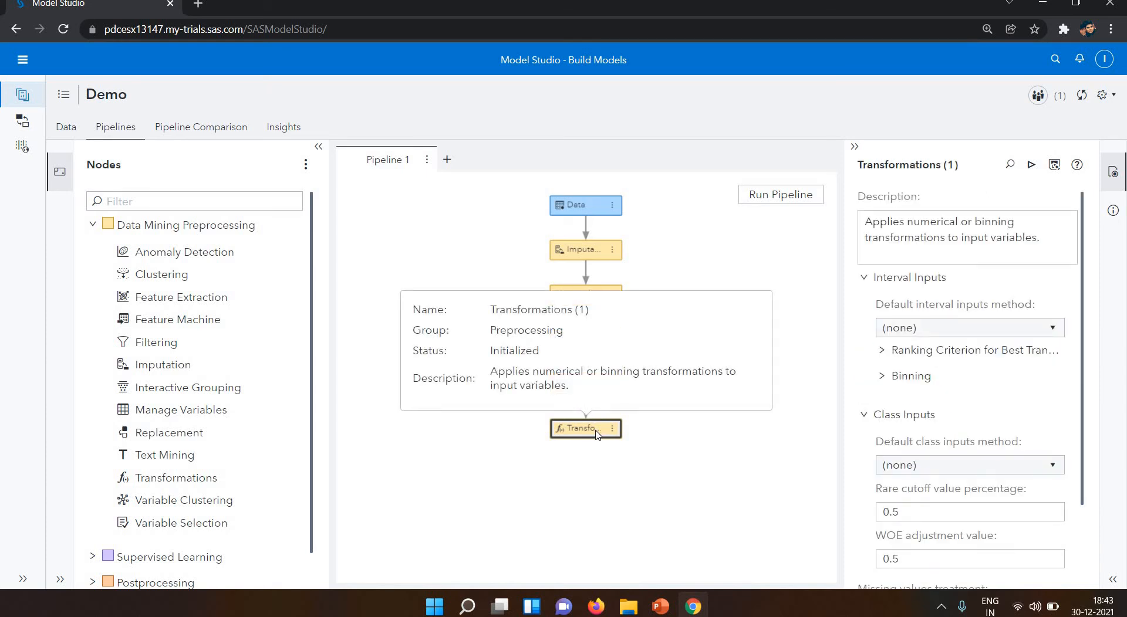
Step: Add a Gradient Boosting supervised learning node as a child of the second Transformations node
right_click(597, 434)
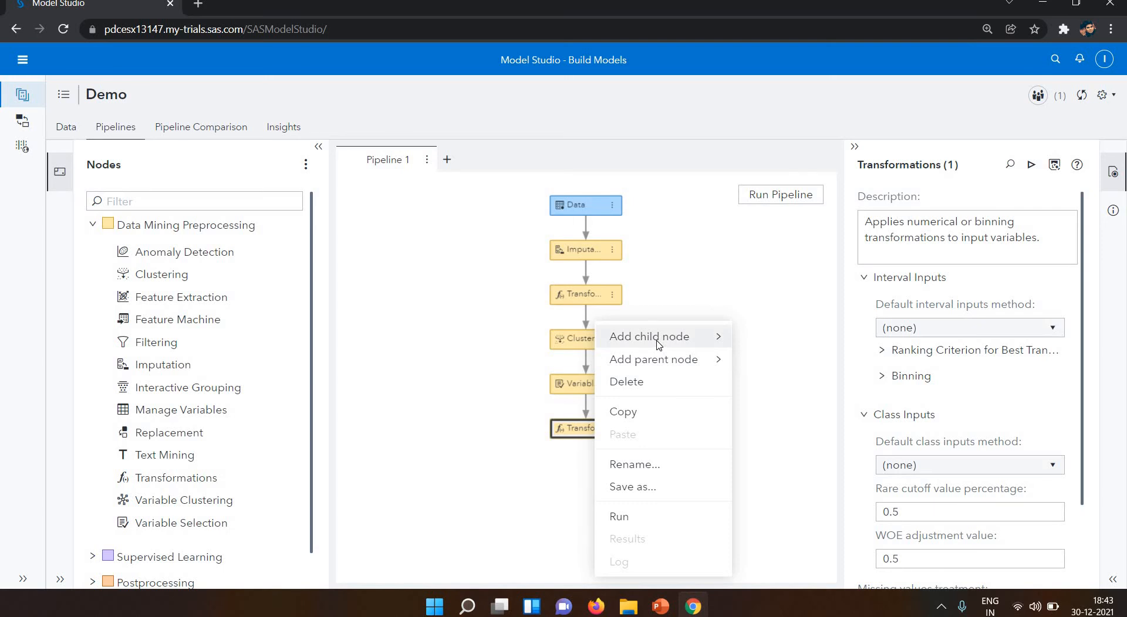
mouse_move(659, 345)
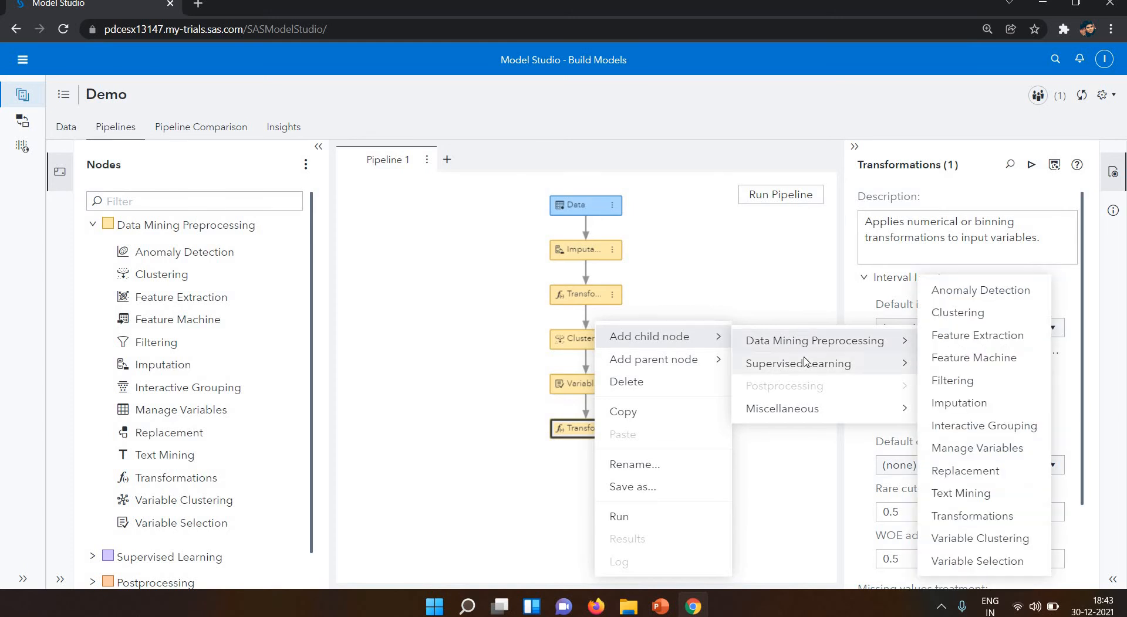
mouse_move(804, 363)
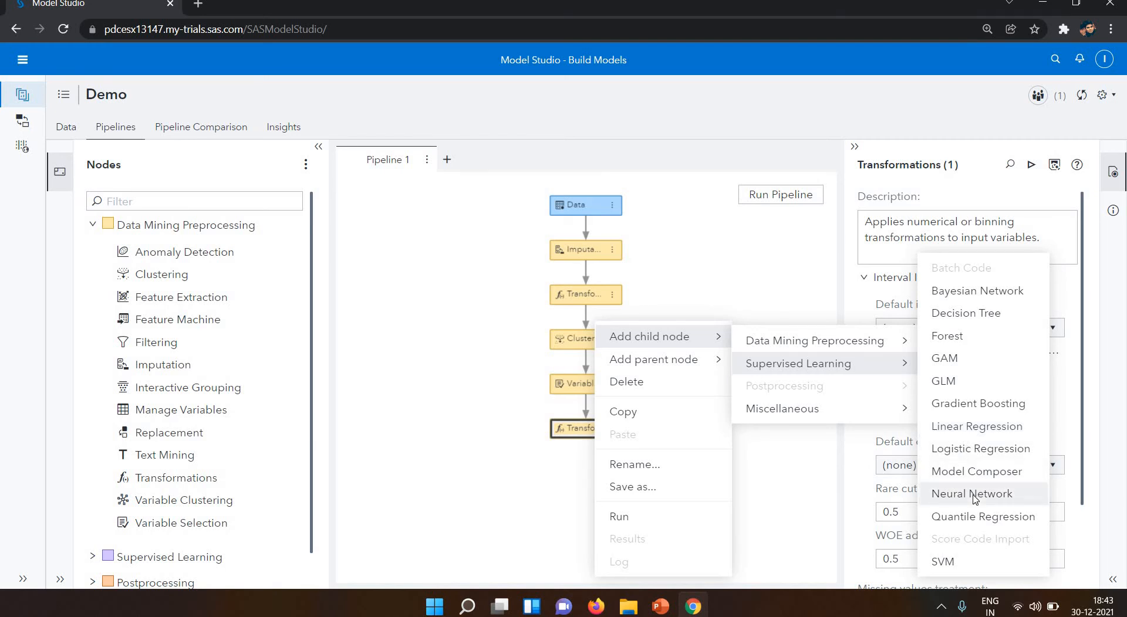
click(977, 405)
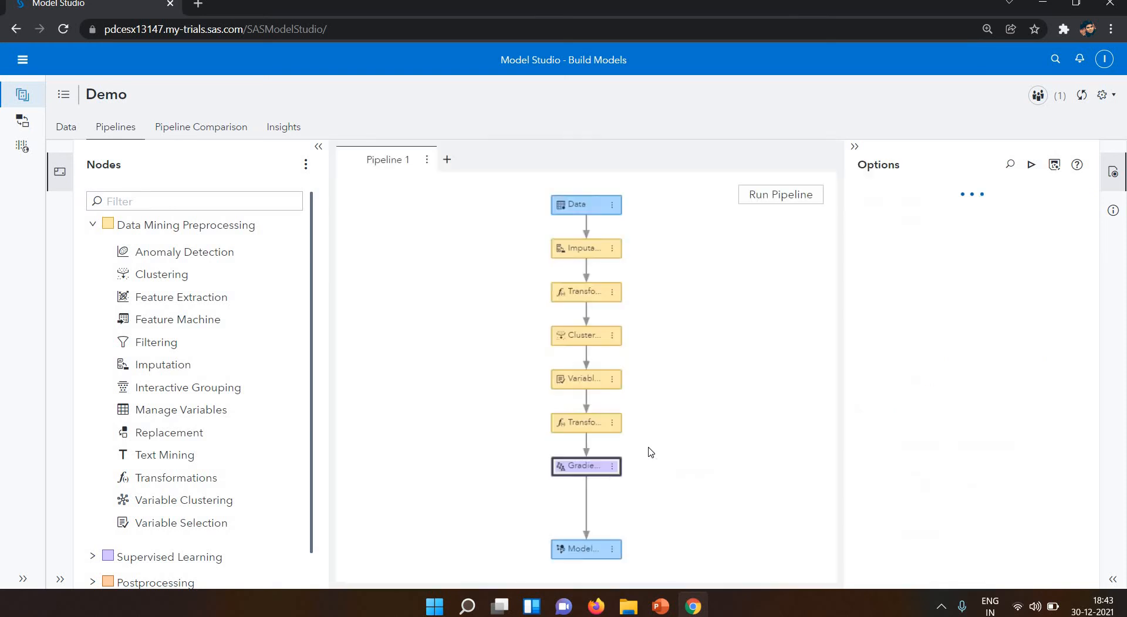
right_click(599, 475)
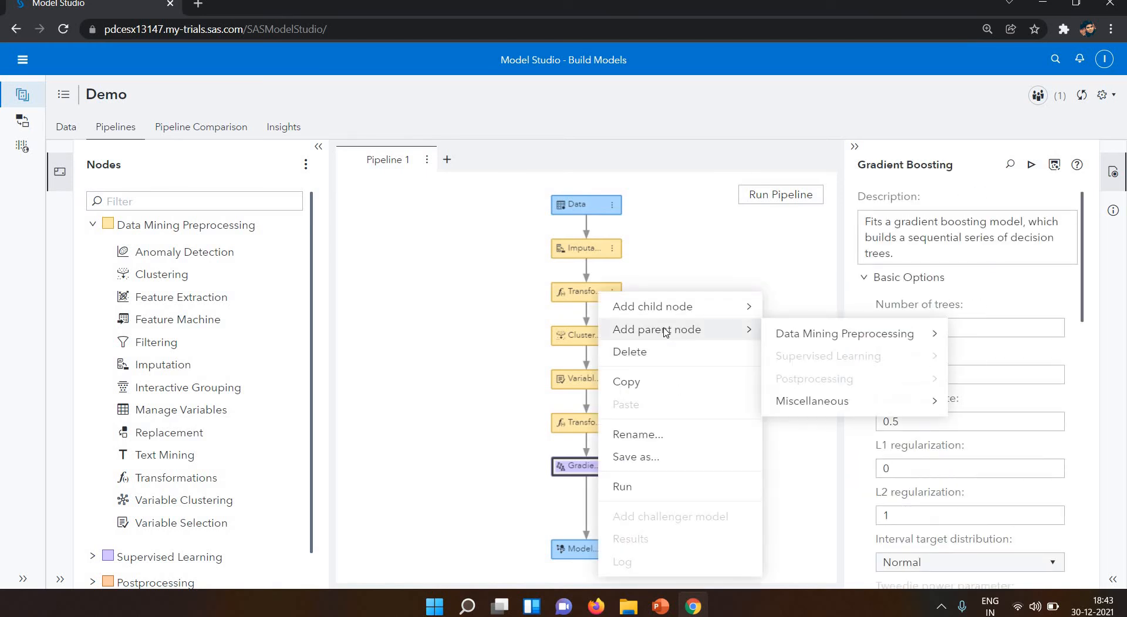
mouse_move(753, 316)
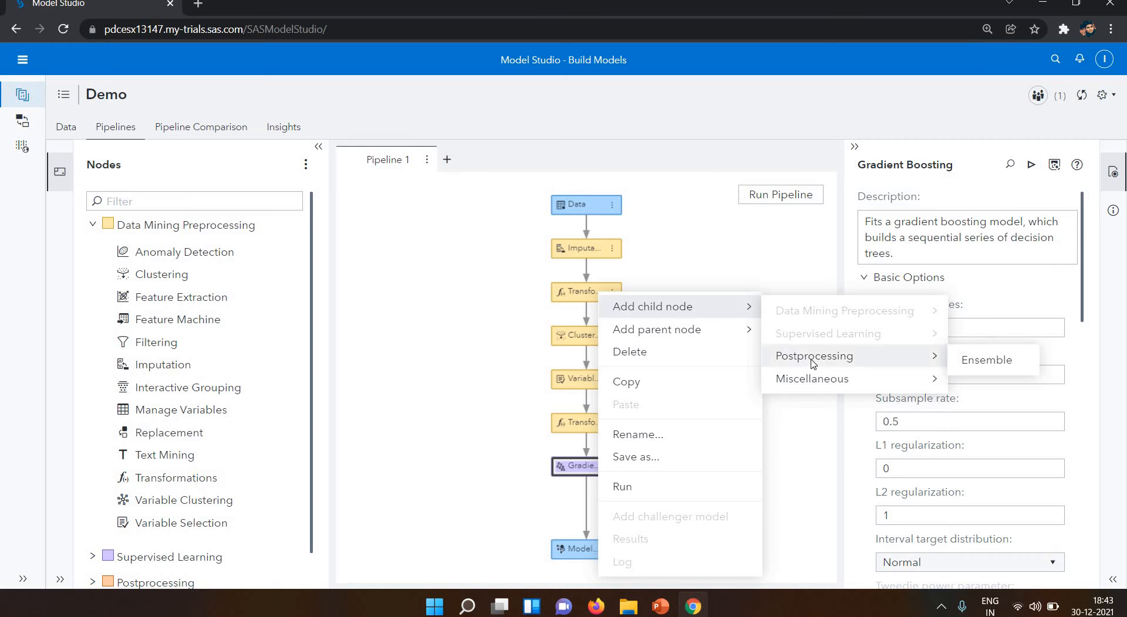
mouse_move(822, 386)
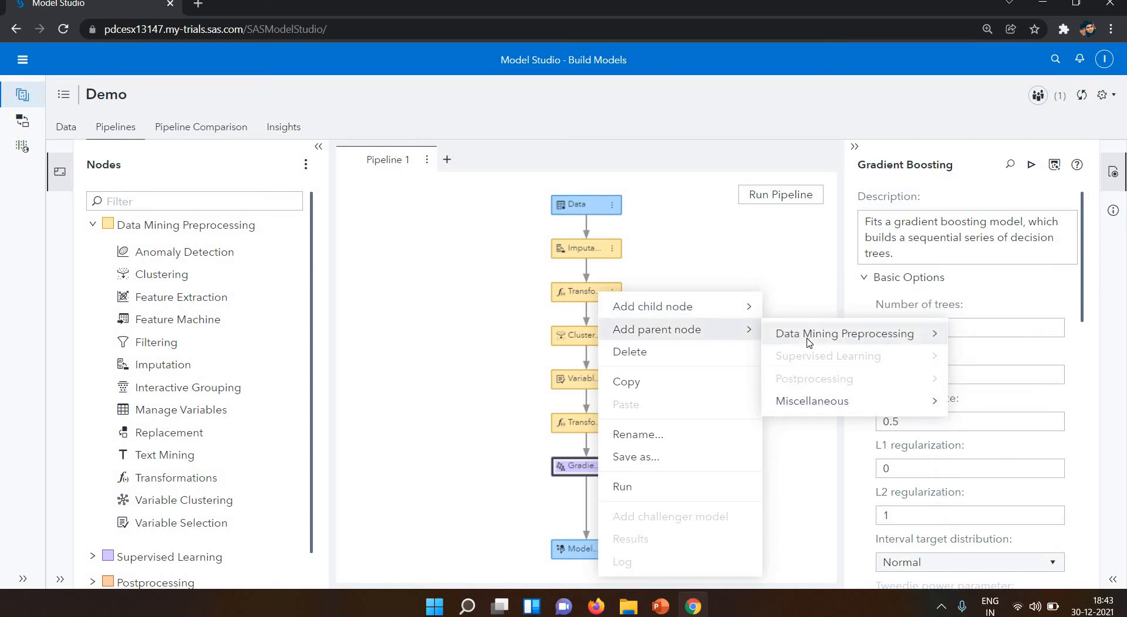
mouse_move(928, 336)
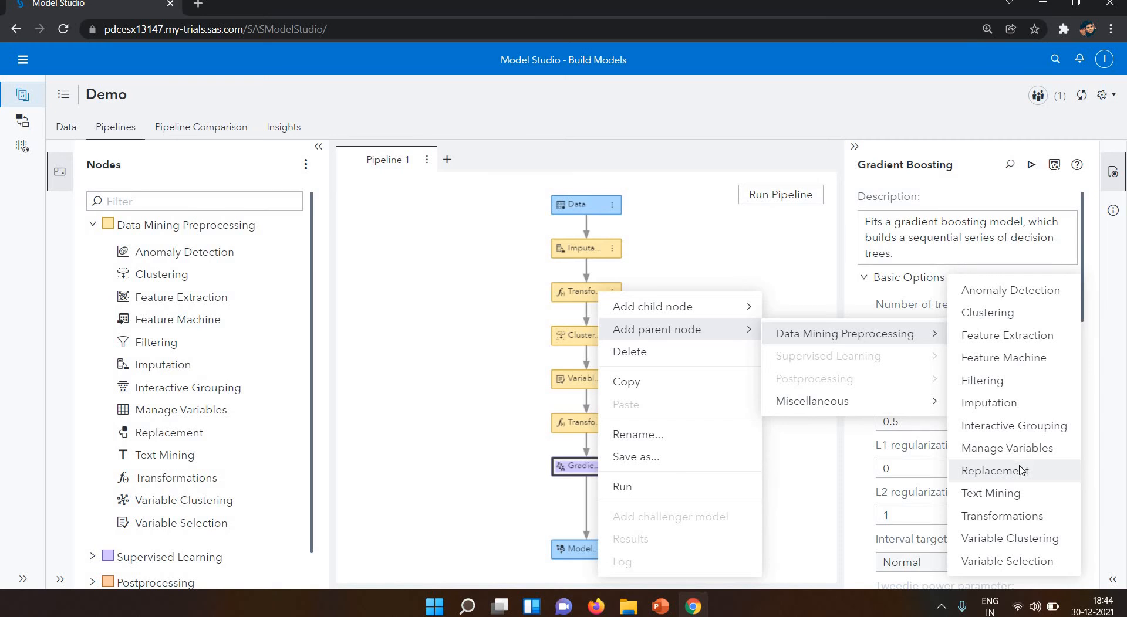
click(573, 435)
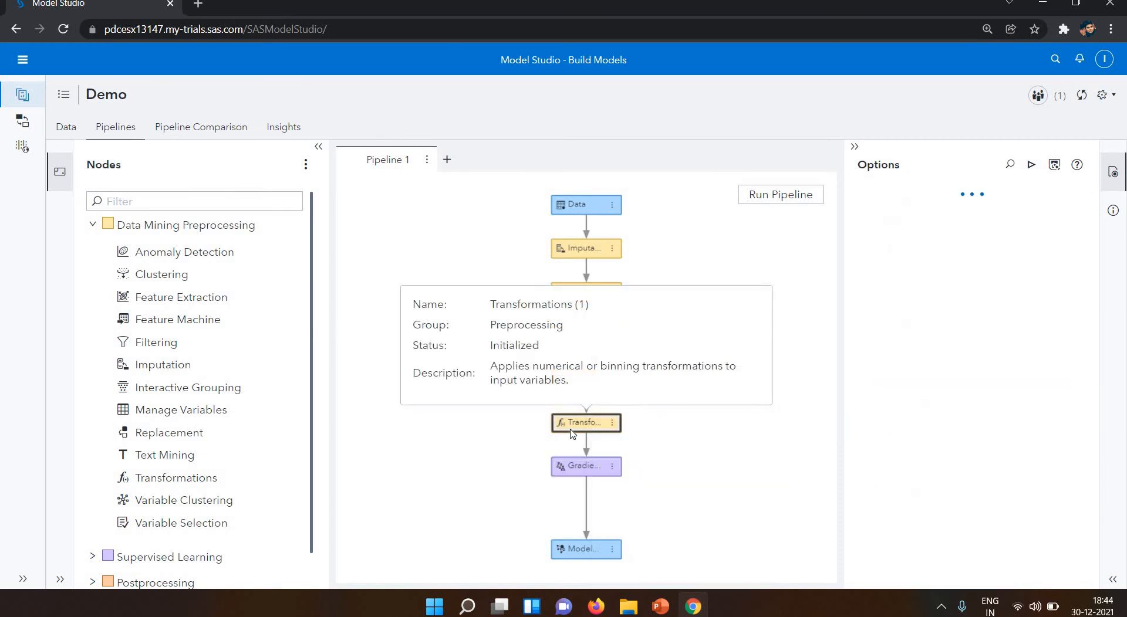
right_click(572, 434)
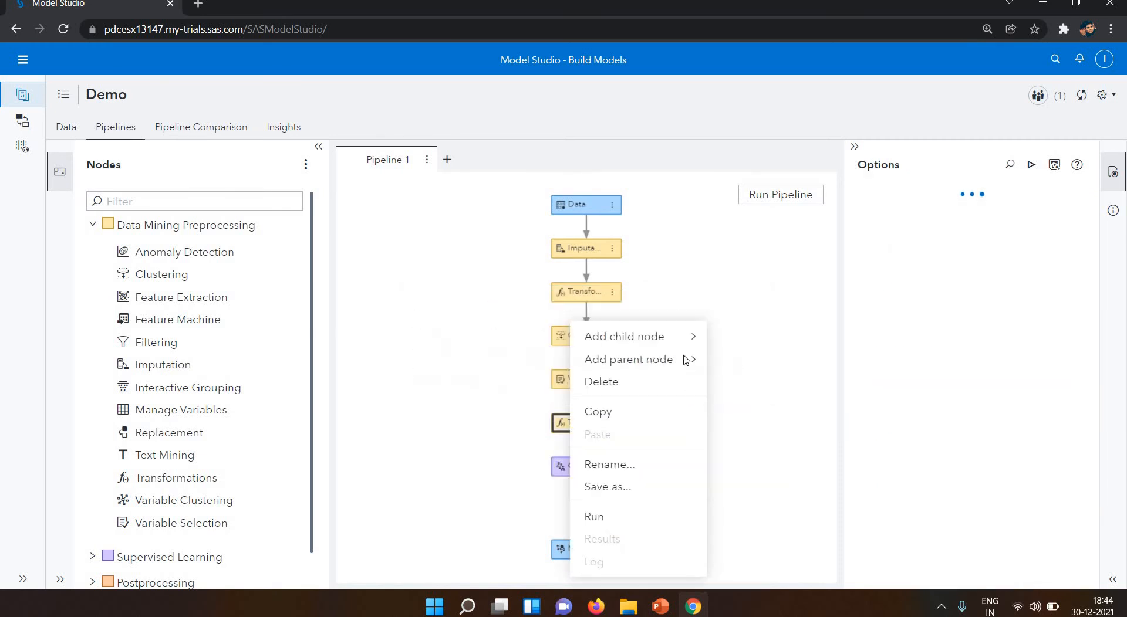
mouse_move(688, 360)
mouse_move(761, 363)
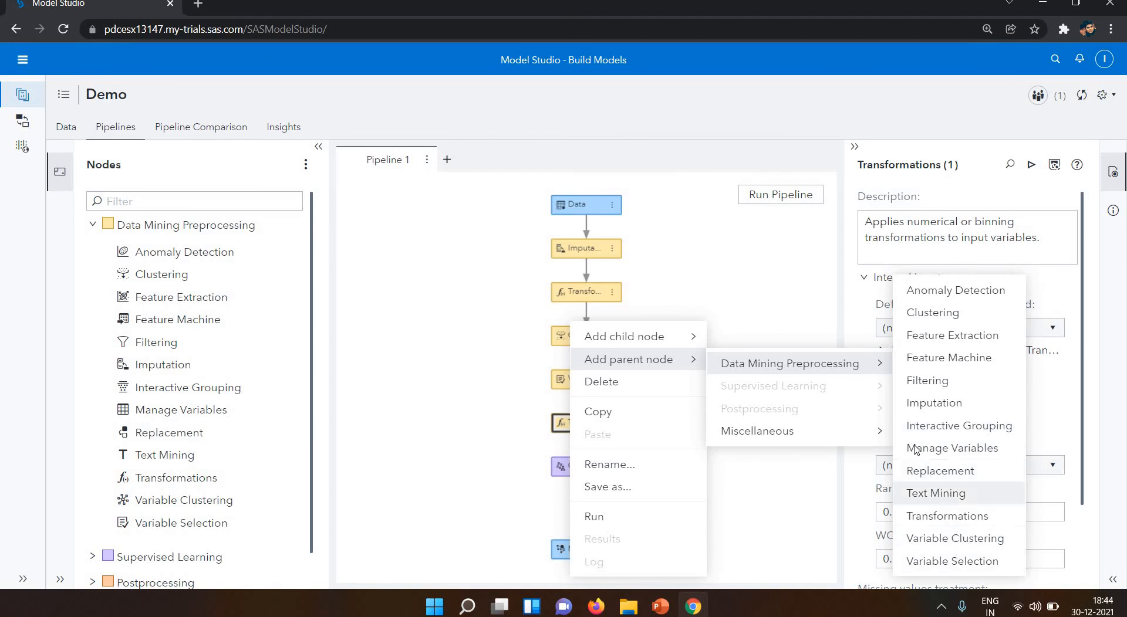
click(569, 467)
right_click(569, 468)
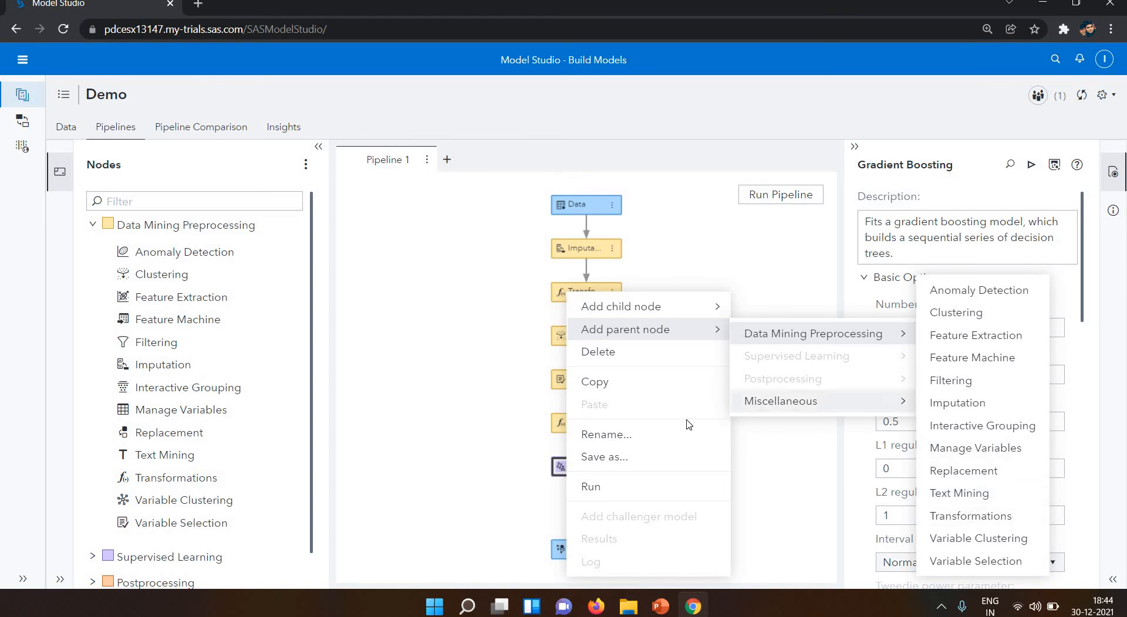
click(555, 463)
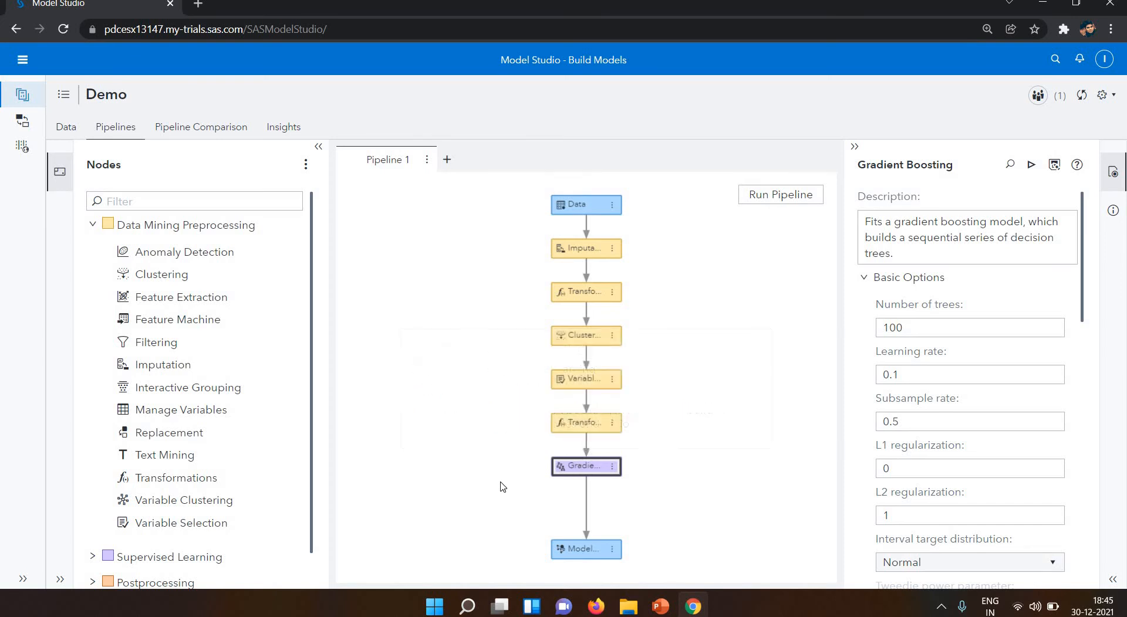
Step: Add a Logistic Regression supervised learning node as a child of the second Transformations node
click(590, 429)
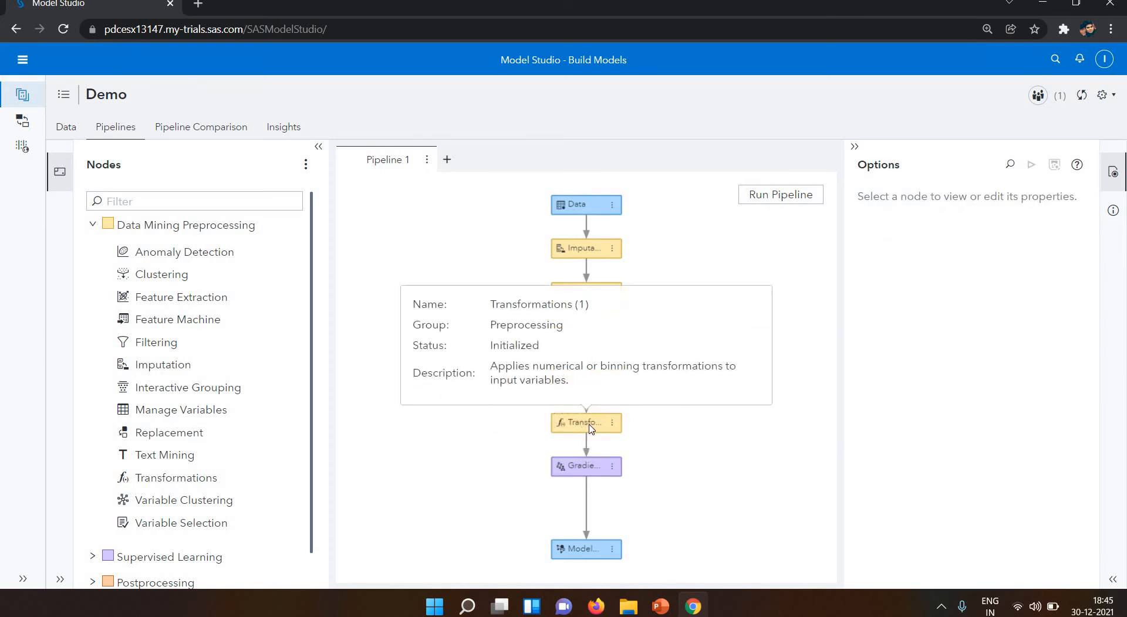
right_click(590, 428)
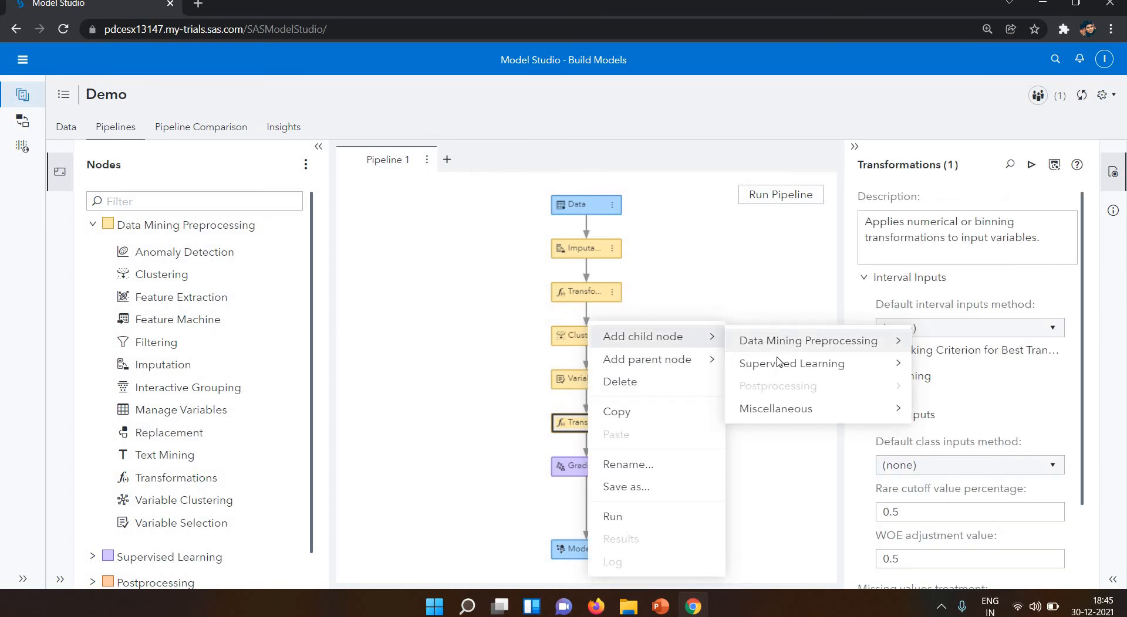
mouse_move(892, 363)
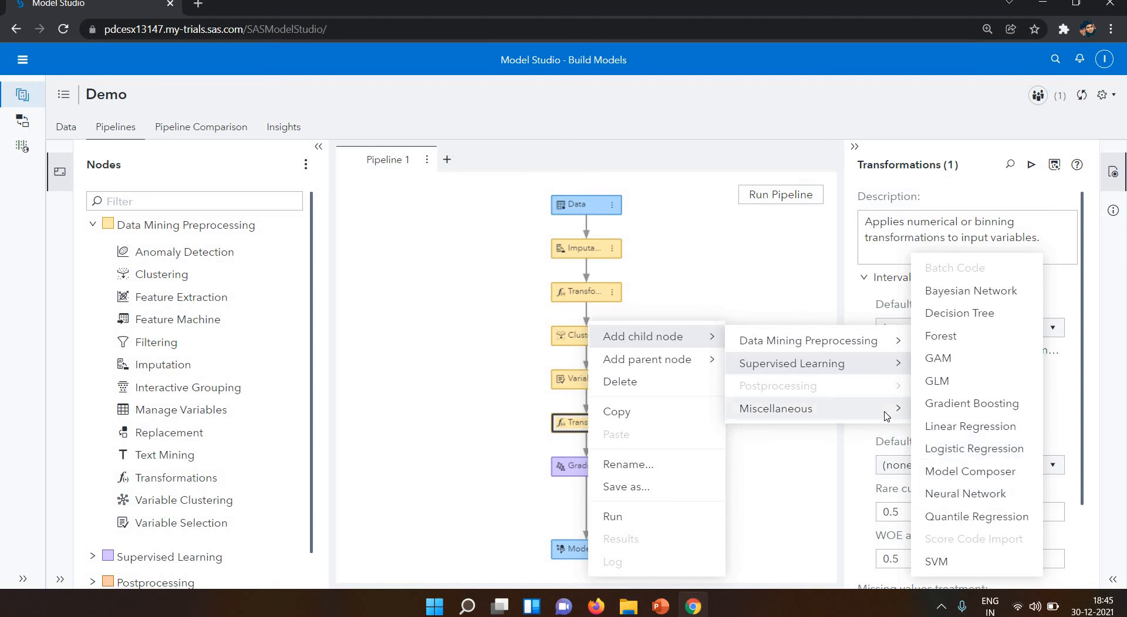
mouse_move(886, 416)
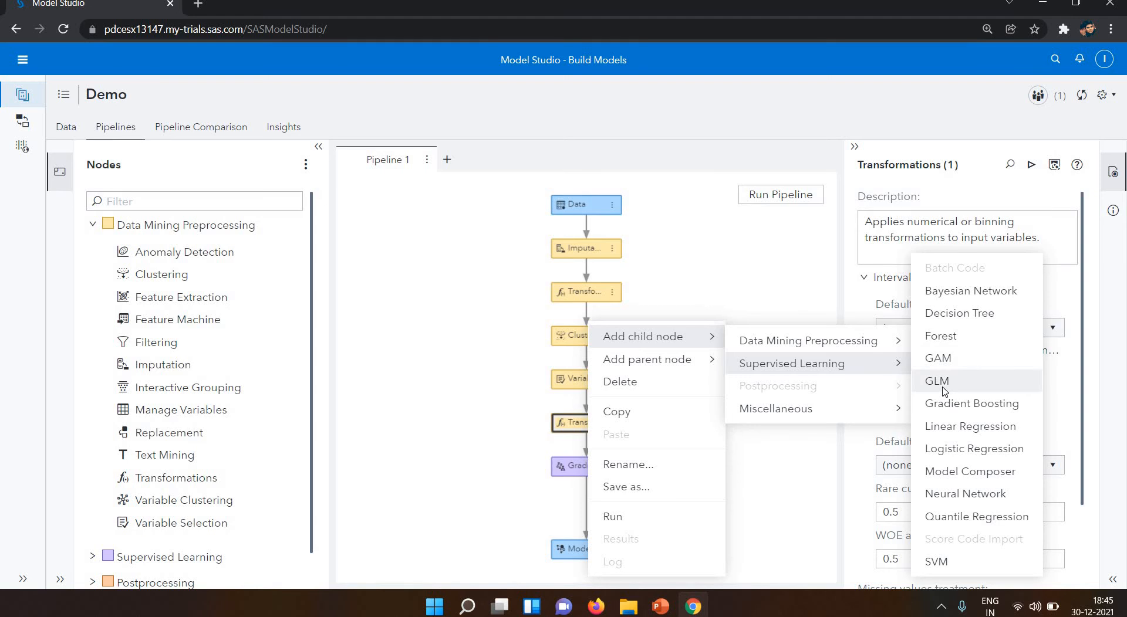
click(954, 453)
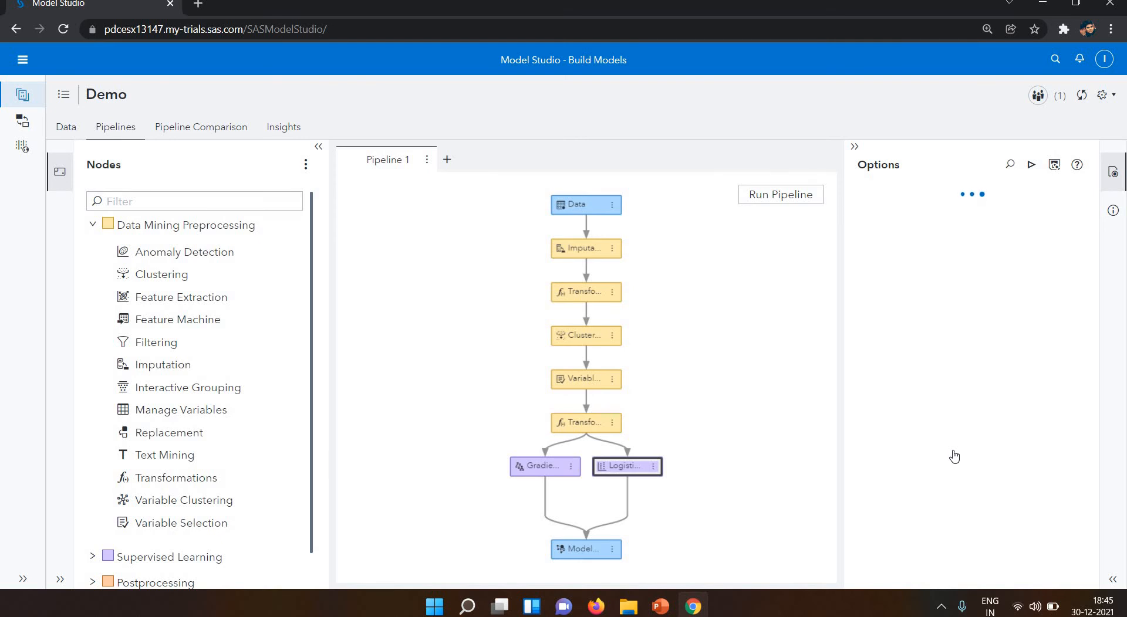
Step: Add a Forest supervised learning node as a child of the Variable Selection node and run the pipeline
right_click(598, 386)
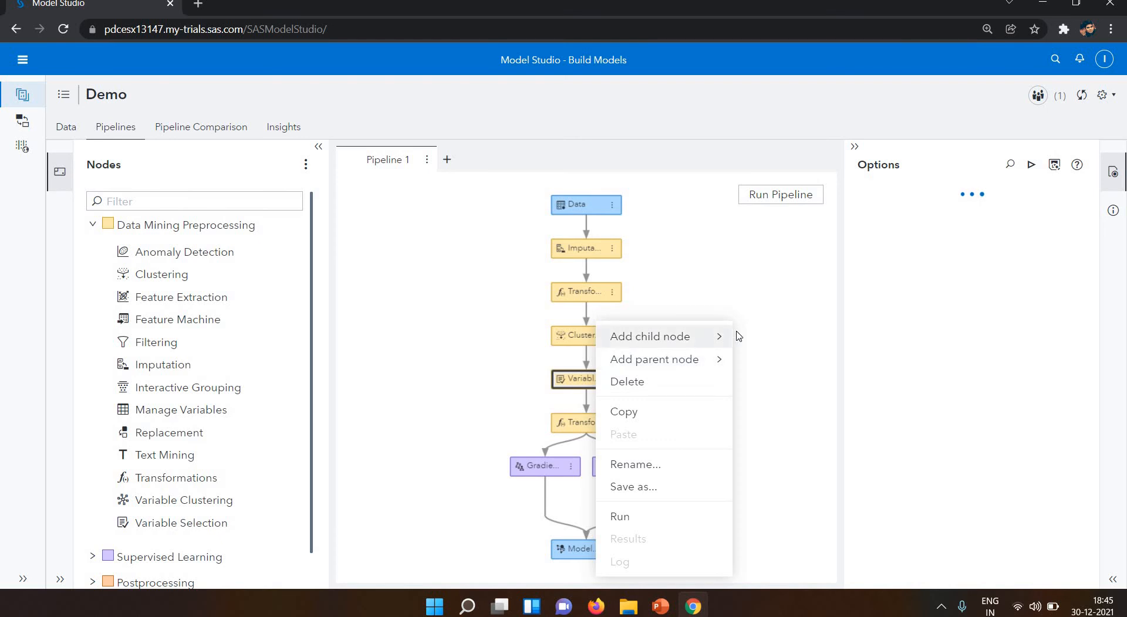
mouse_move(703, 341)
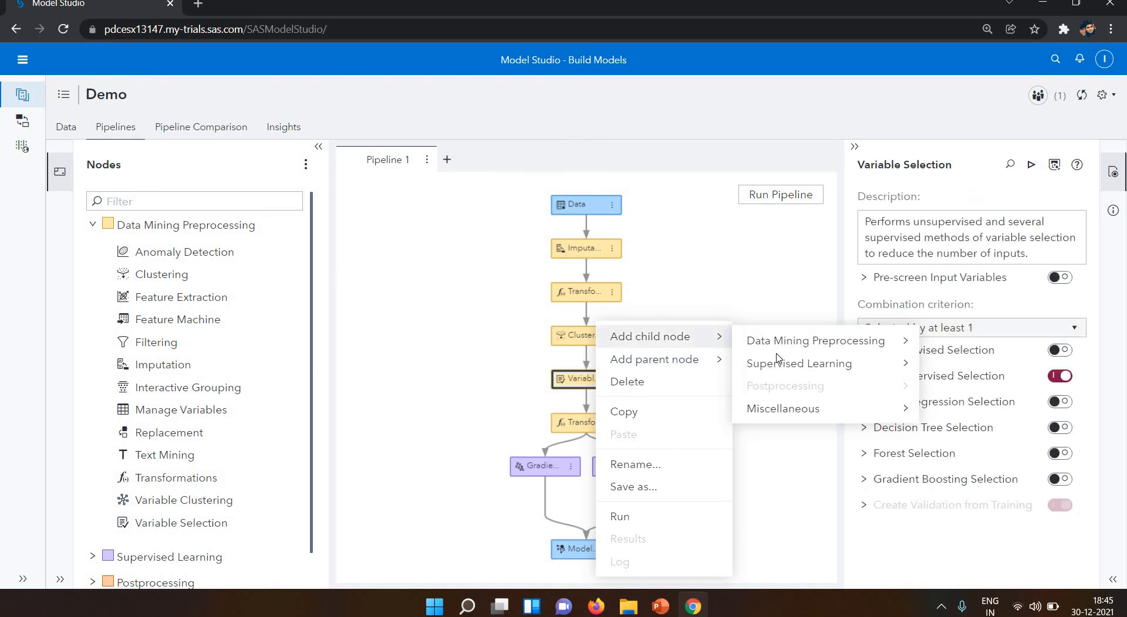
mouse_move(781, 364)
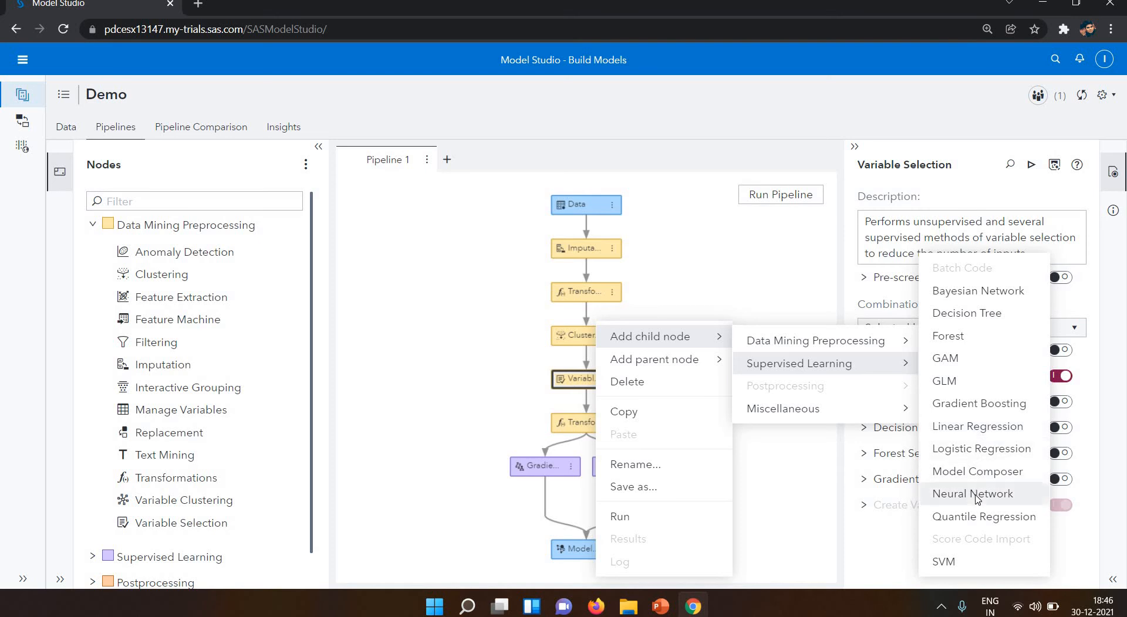
click(960, 346)
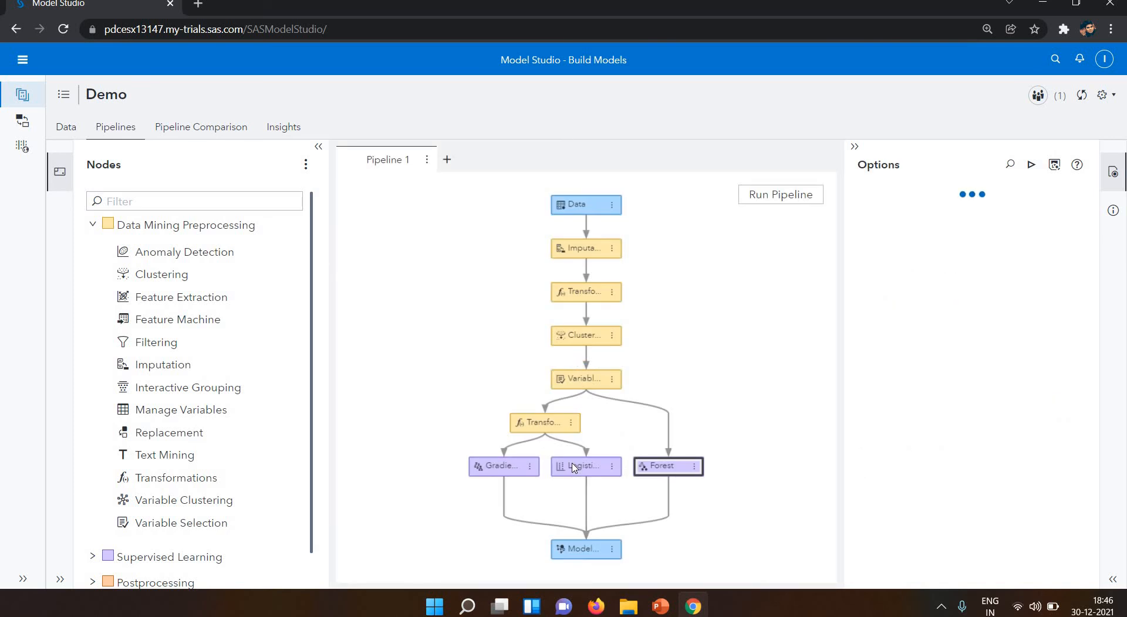
click(760, 200)
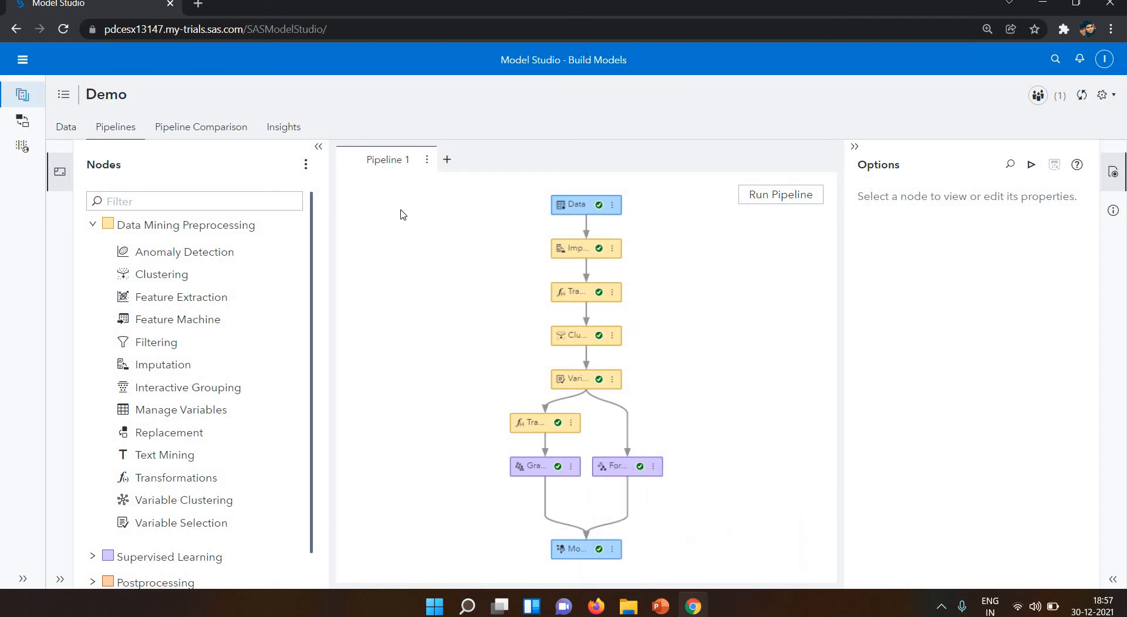
Step: Open the pipeline comparison and review the champion model's average squared error, error plot, variable importance, predicted reports, fit statistics and model information
click(318, 149)
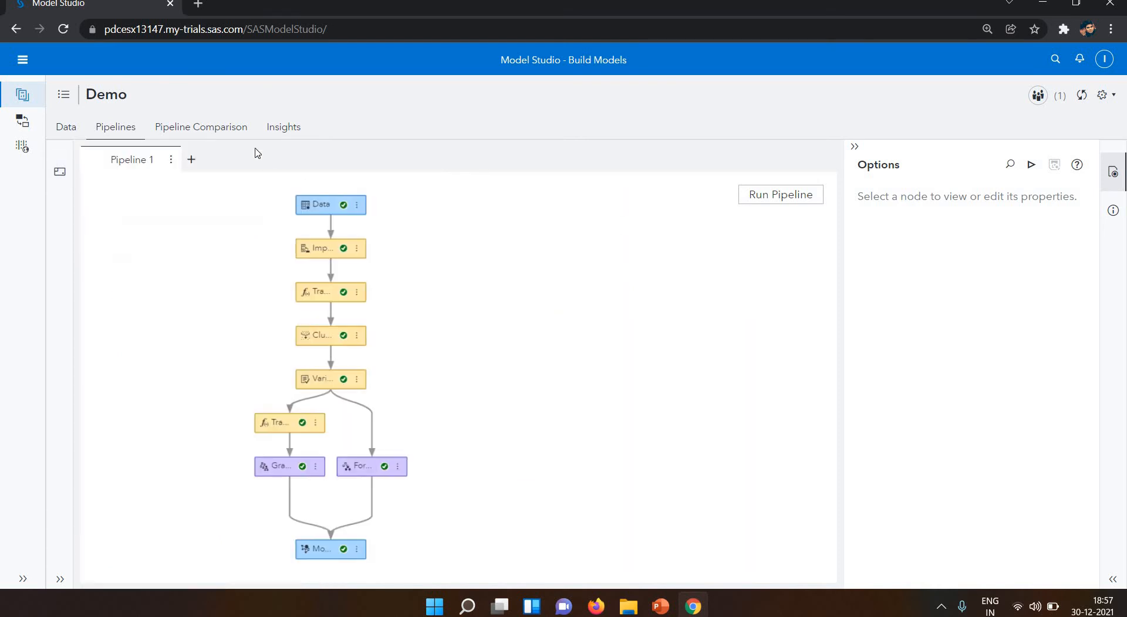
click(220, 130)
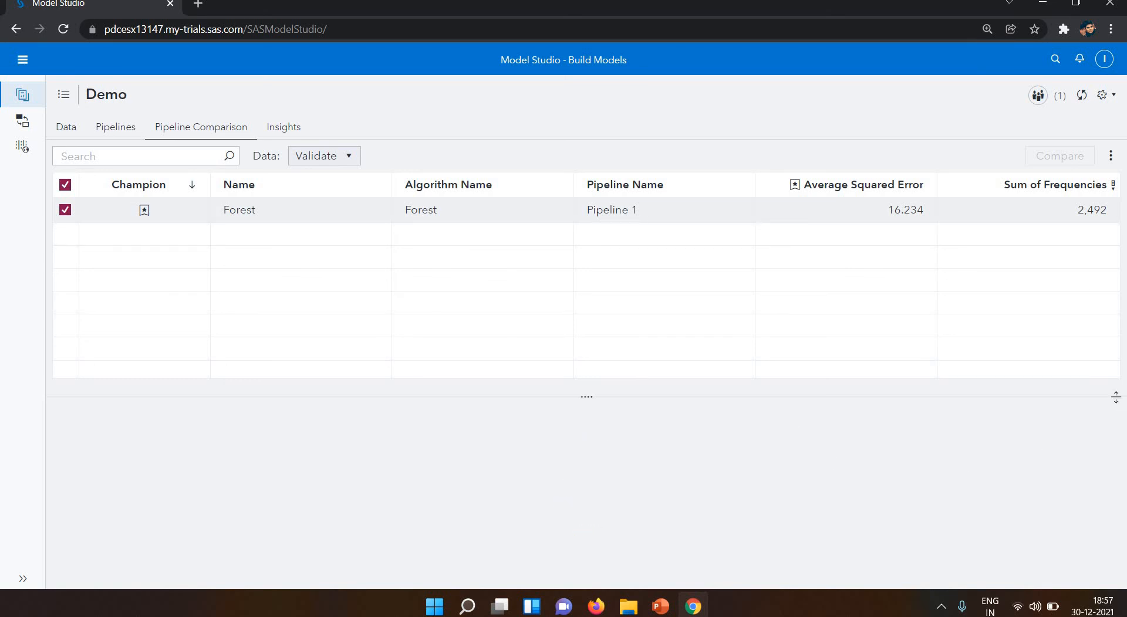
drag(930, 239, 883, 207)
click(915, 309)
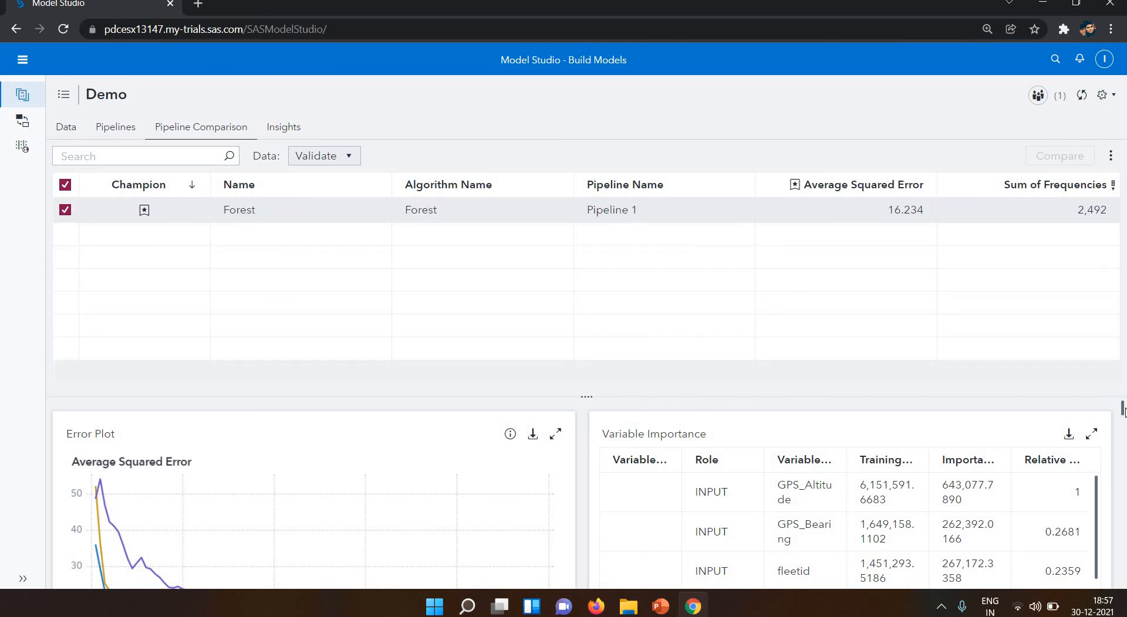
scroll(1123, 411, down, 3)
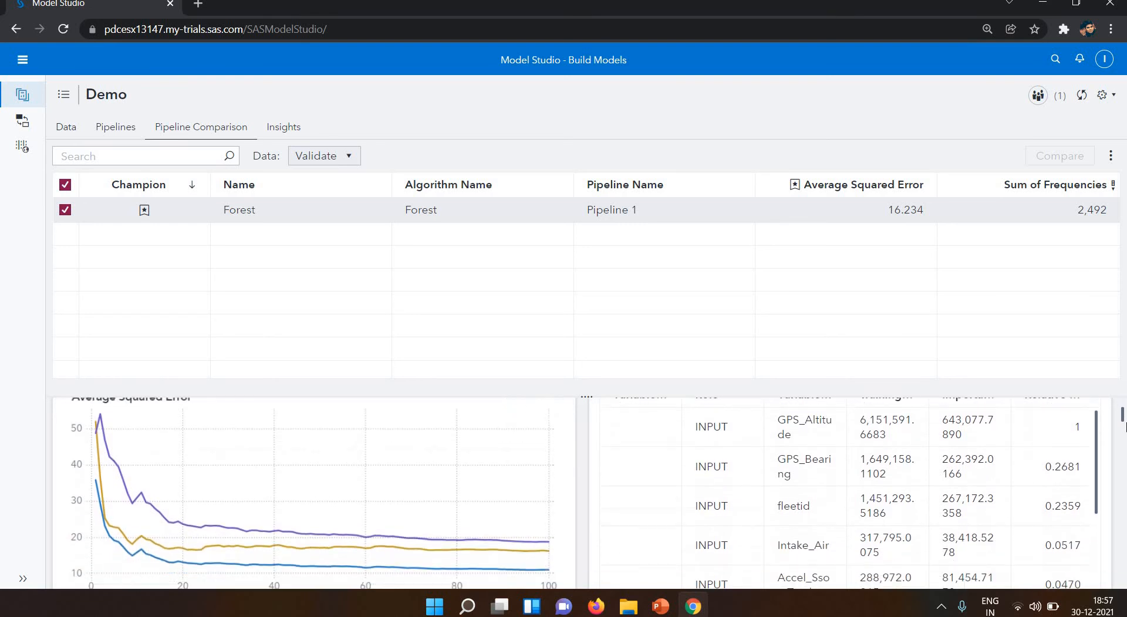
scroll(1123, 420, up, 1)
drag(1125, 439, 1125, 503)
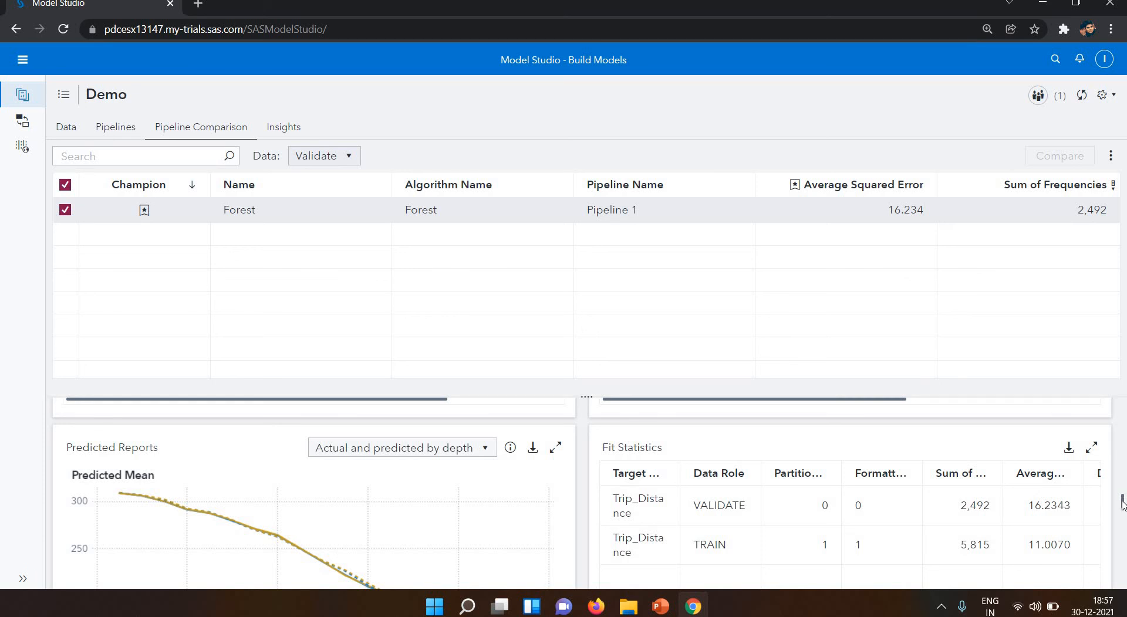
drag(1123, 510, 1124, 587)
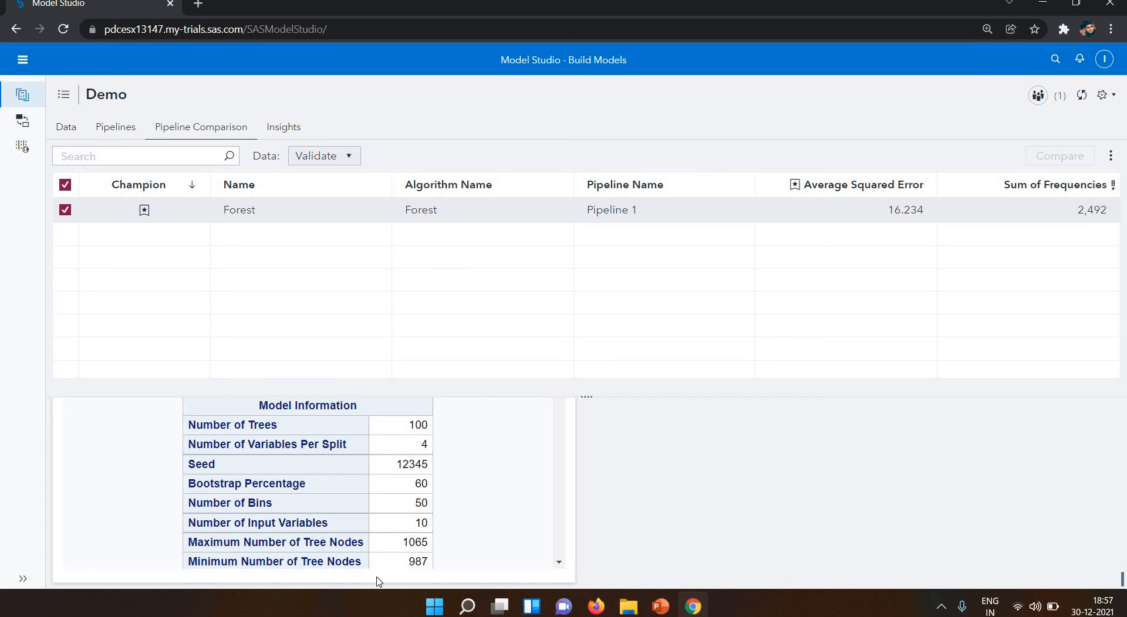
Step: Open the project insights report and inspect the relative importance of GPS_Bearing and GPS_Altitude in the champion model's variable chart
click(283, 129)
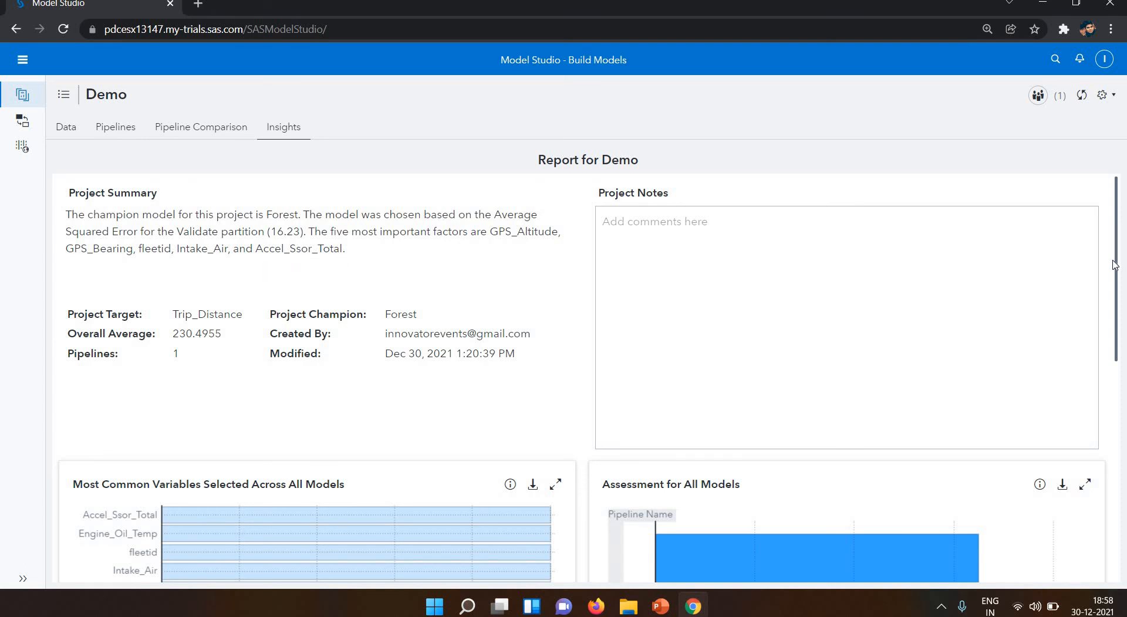
scroll(1122, 292, down, 5)
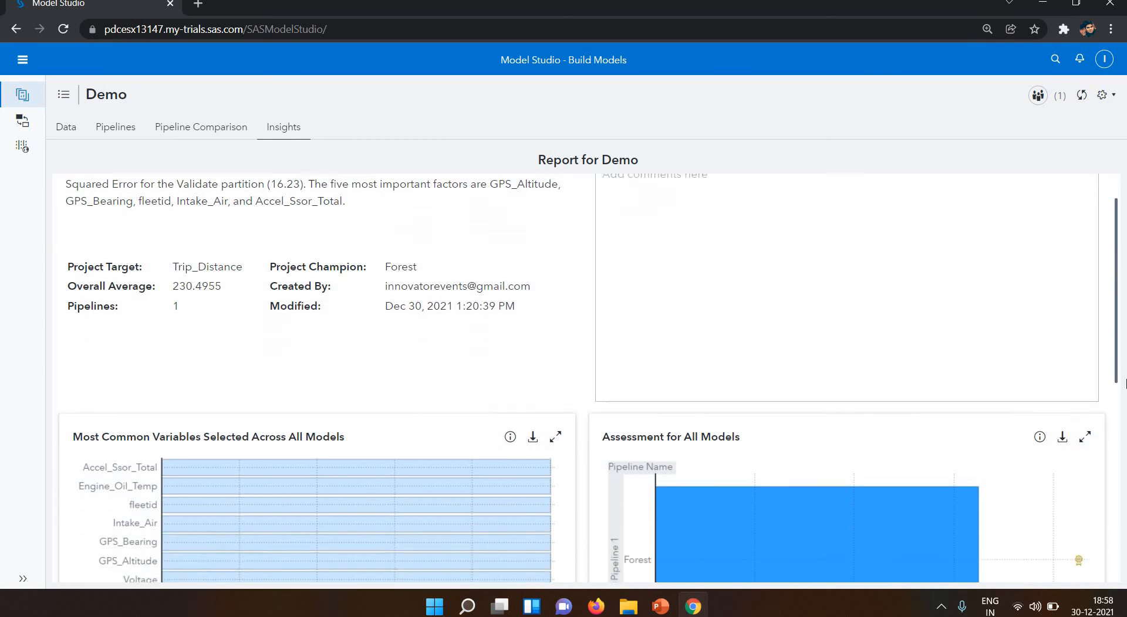
scroll(1125, 392, down, 4)
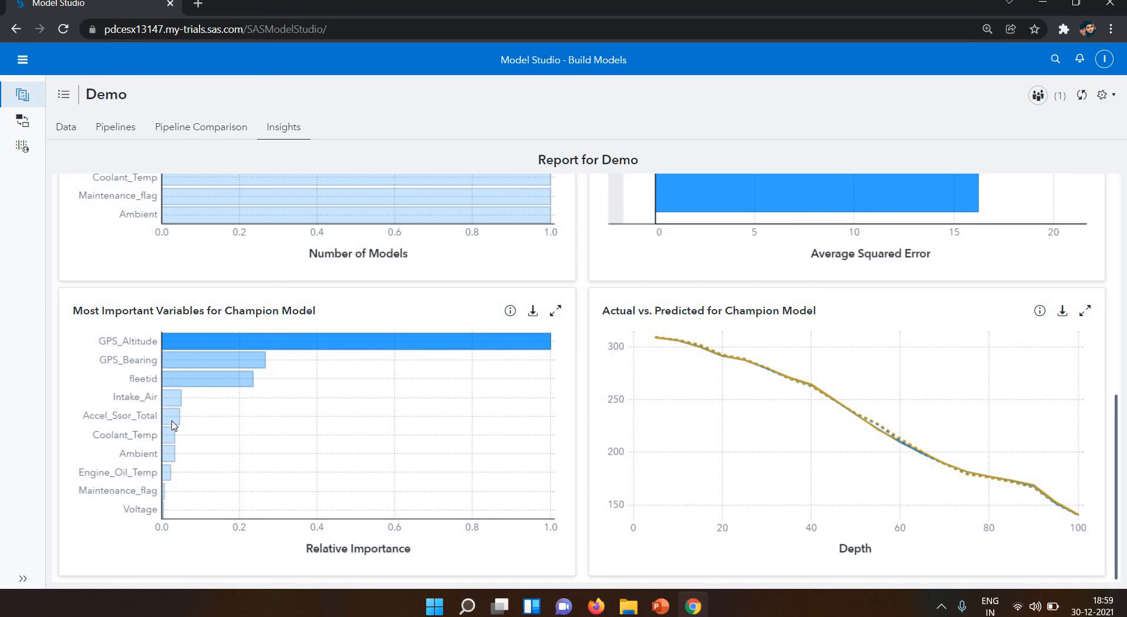
click(252, 363)
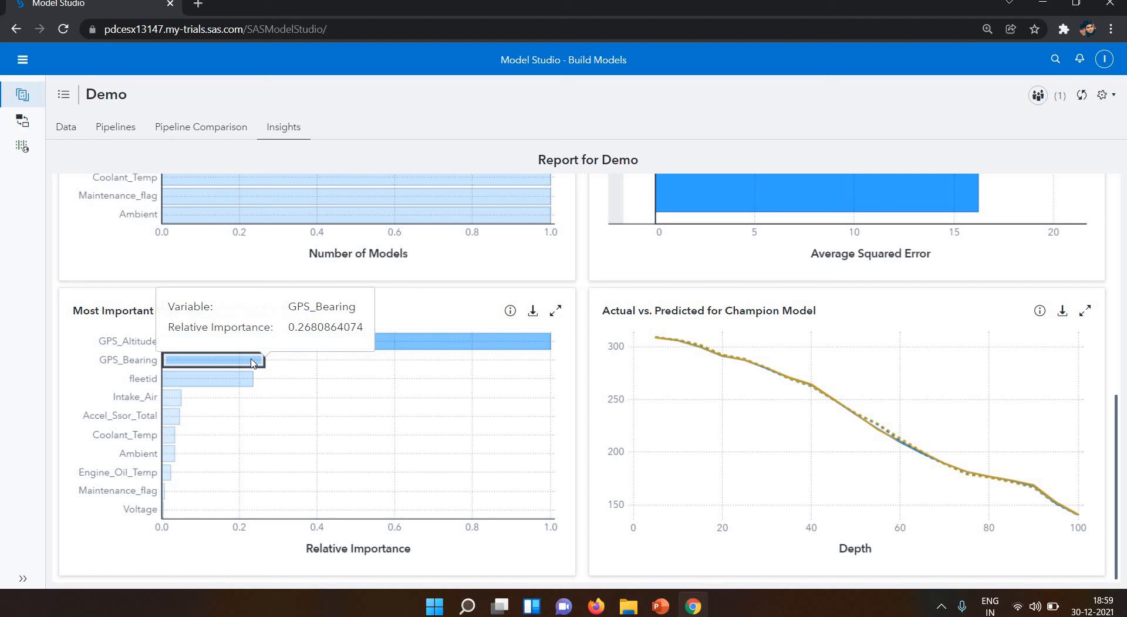
click(380, 347)
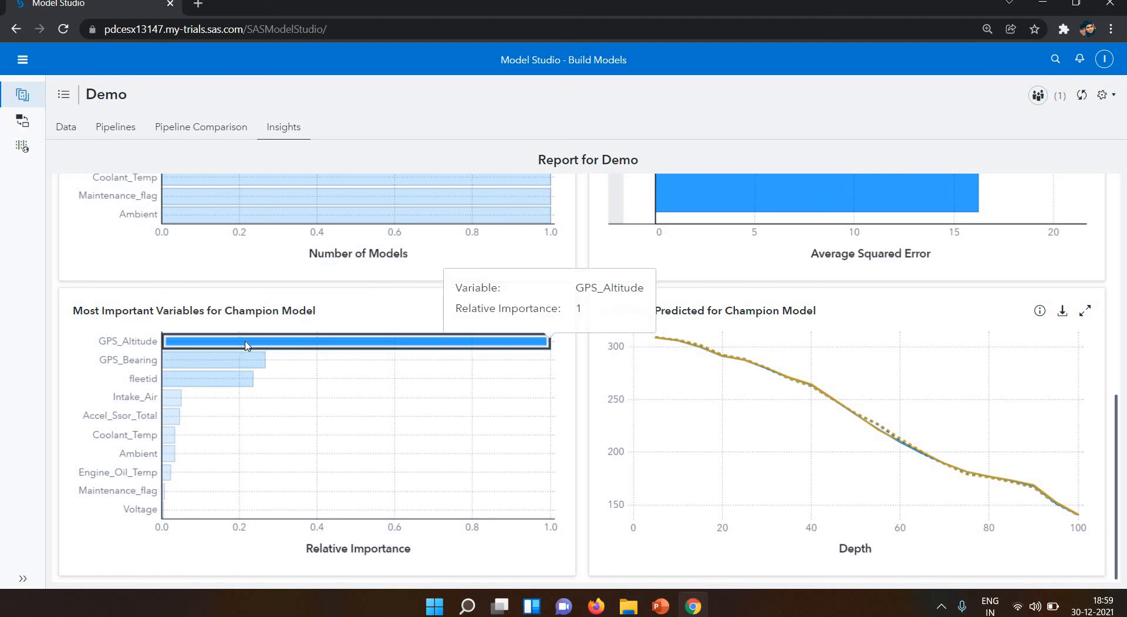